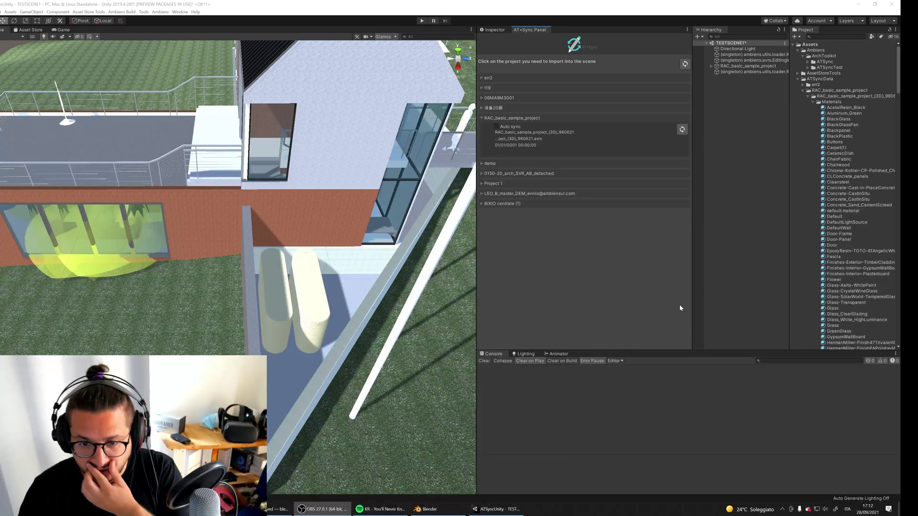
# Narrow the Scene view to widen the neighbouring panels, and examine the two rounded tanks beside the brick wall
pyautogui.click(679, 308)
pyautogui.moveTo(476, 267); pyautogui.dragTo(453, 268)
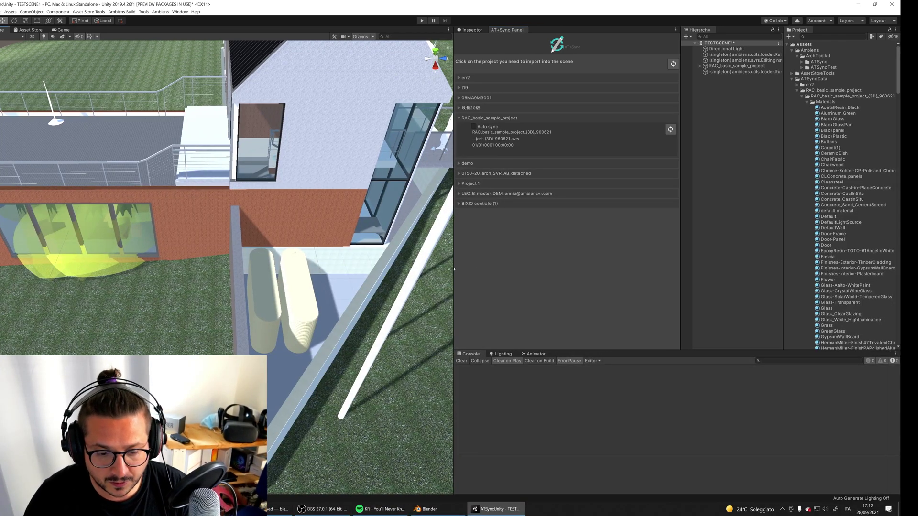
pyautogui.scroll(-4, 399, 286)
pyautogui.moveTo(399, 287); pyautogui.dragTo(376, 256, button='middle')
pyautogui.moveTo(376, 256); pyautogui.dragTo(342, 334, button='right')
pyautogui.press('w')
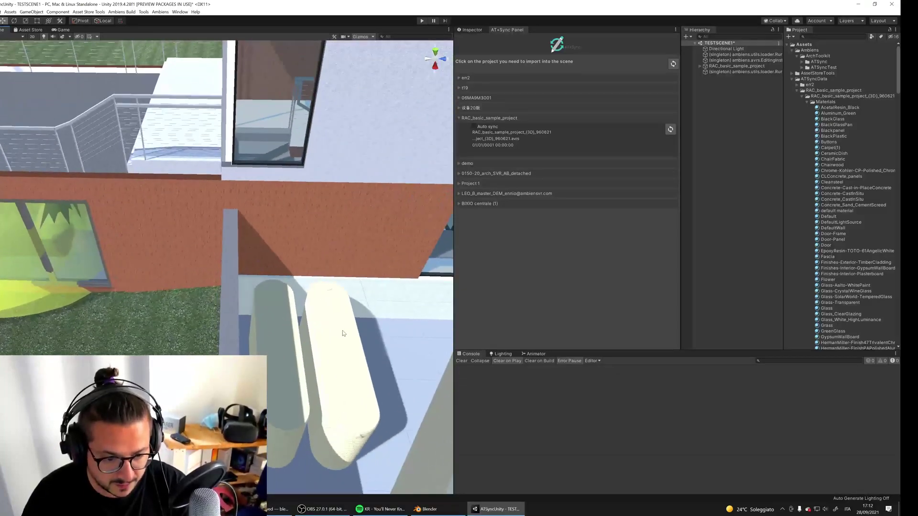
pyautogui.moveTo(345, 369); pyautogui.dragTo(341, 345, button='middle')
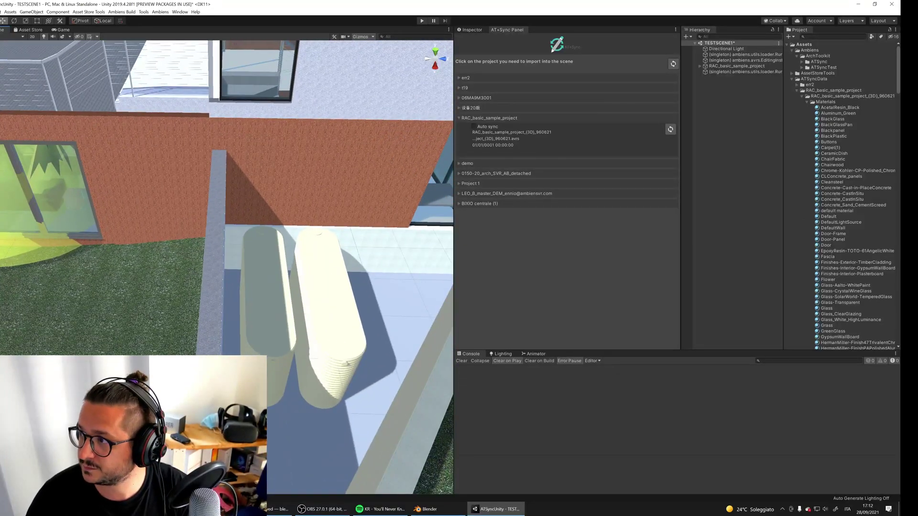
pyautogui.hotkey('alt', 'Tab')
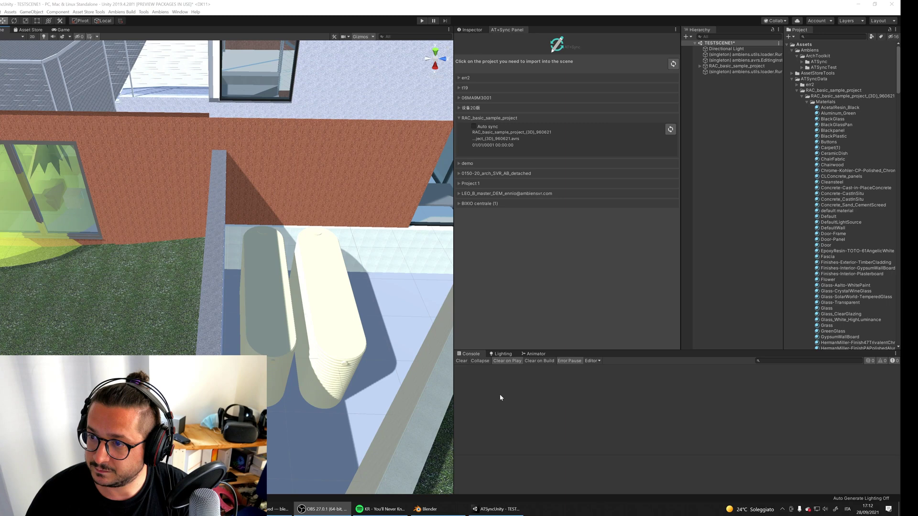
pyautogui.moveTo(351, 386); pyautogui.dragTo(324, 374, button='middle')
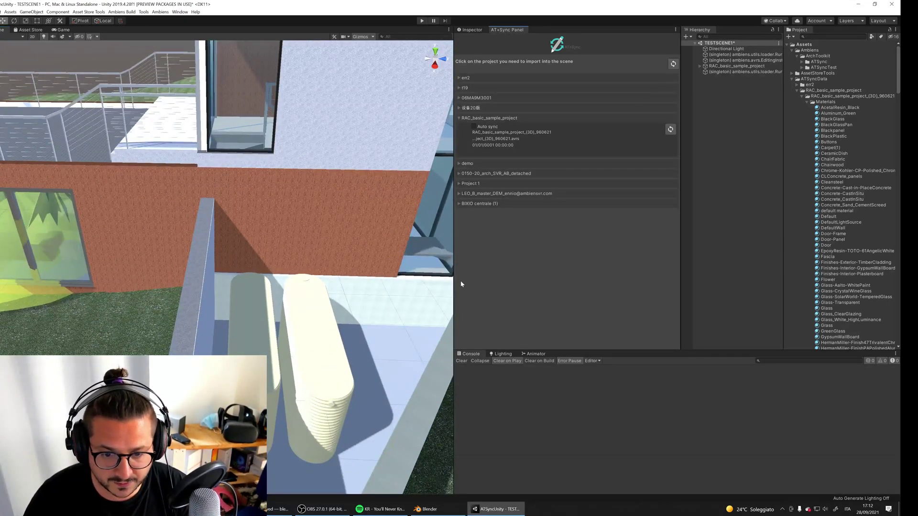
pyautogui.moveTo(455, 281); pyautogui.dragTo(438, 281)
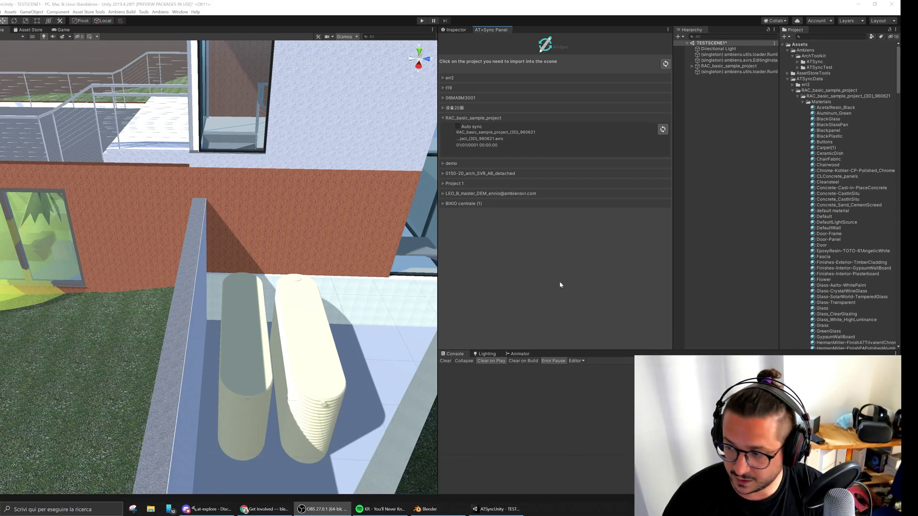
pyautogui.moveTo(417, 314); pyautogui.dragTo(402, 337, button='right')
pyautogui.scroll(-3, 319, 358)
pyautogui.moveTo(319, 359); pyautogui.dragTo(407, 368, button='right')
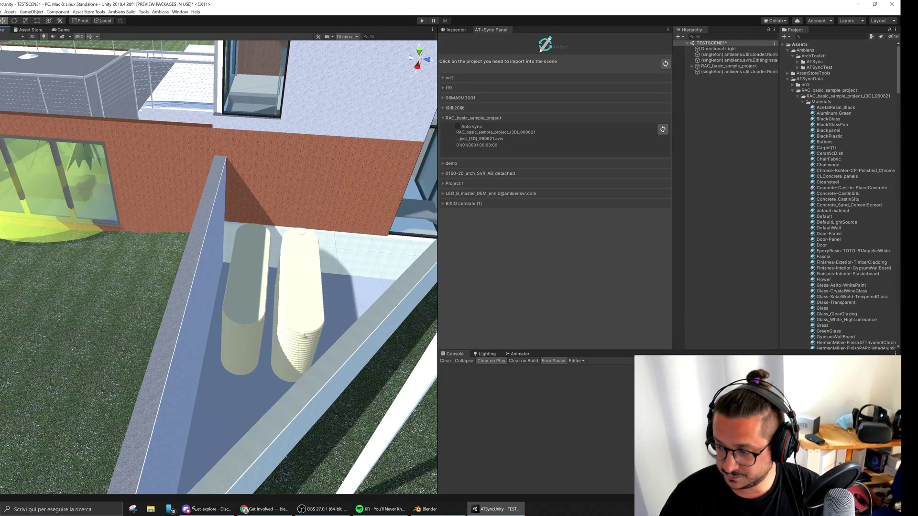
# Switch to Discord, bring its at-sync-vip channel window over the editor, and minimize it
pyautogui.hotkey('alt', 'Tab')
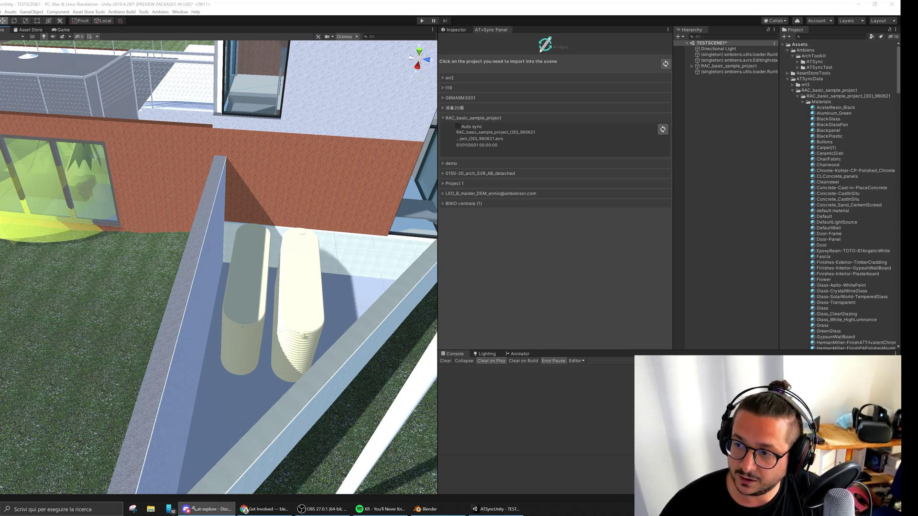
pyautogui.moveTo(899, 309); pyautogui.dragTo(397, 116)
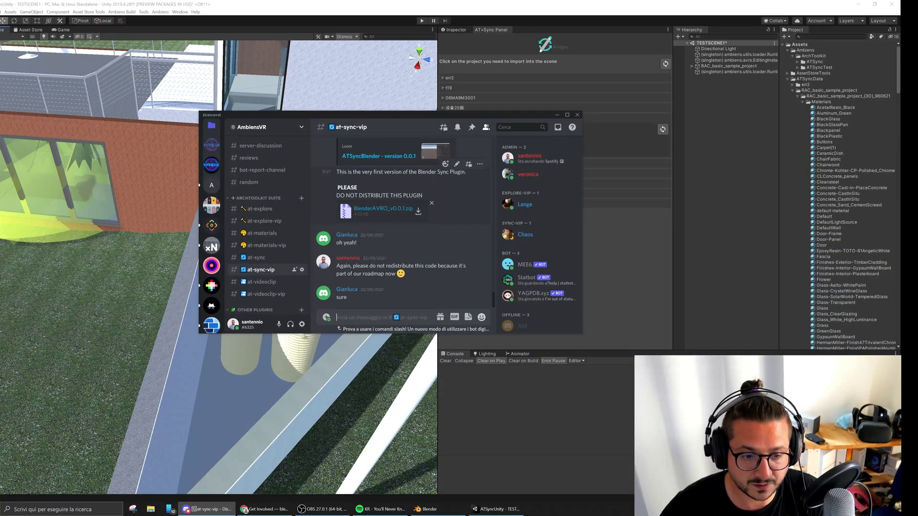
pyautogui.moveTo(451, 113); pyautogui.dragTo(469, 112)
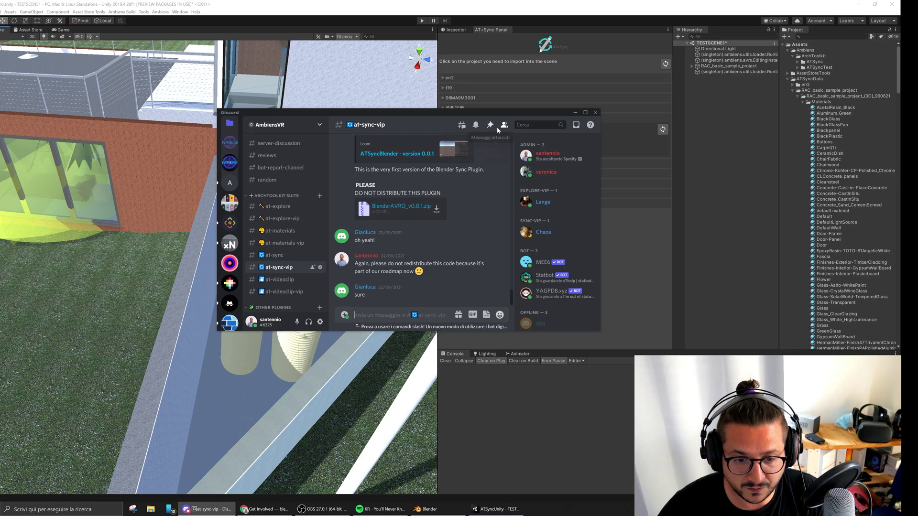
pyautogui.click(575, 113)
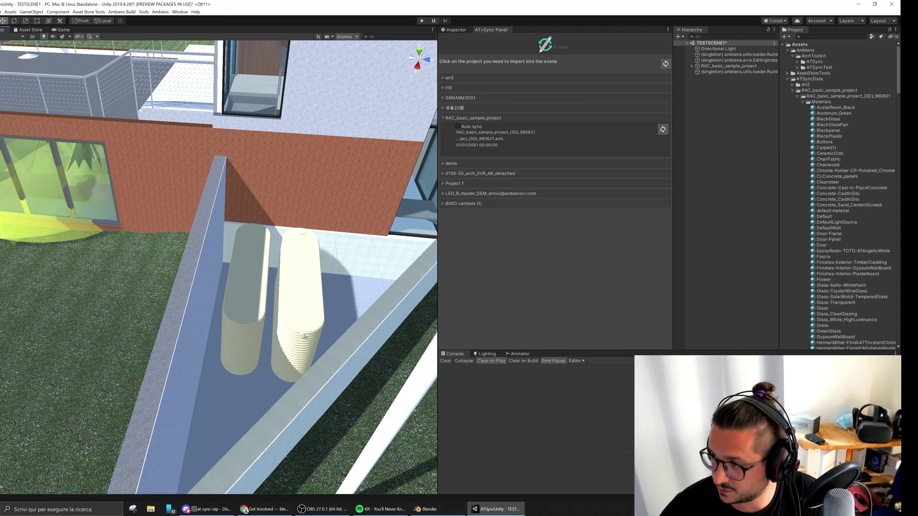
pyautogui.hotkey('alt', 'Tab')
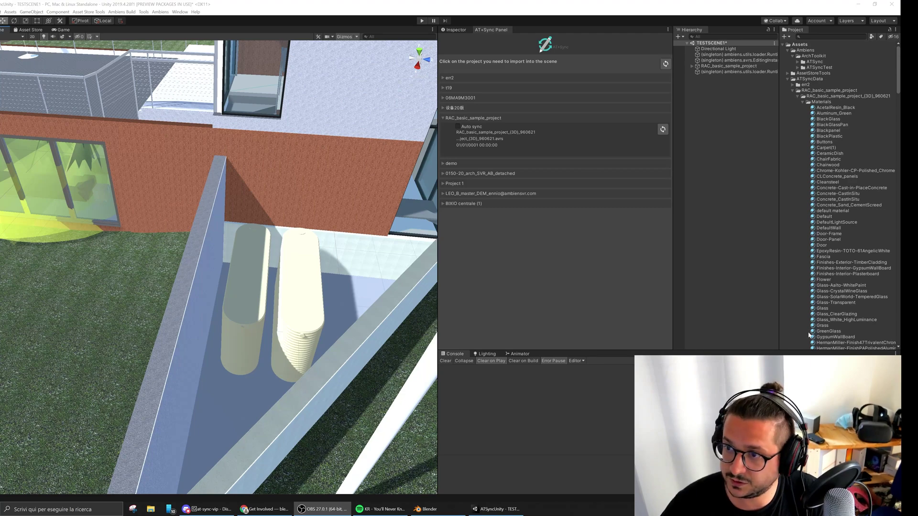
pyautogui.moveTo(233, 210); pyautogui.dragTo(268, 250, button='right')
pyautogui.scroll(3, 266, 250)
pyautogui.moveTo(261, 250)
pyautogui.keyDown('alt'); pyautogui.mouseDown()
pyautogui.moveTo(258, 234)
pyautogui.moveTo(257, 249)
pyautogui.mouseUp(); pyautogui.keyUp('alt')
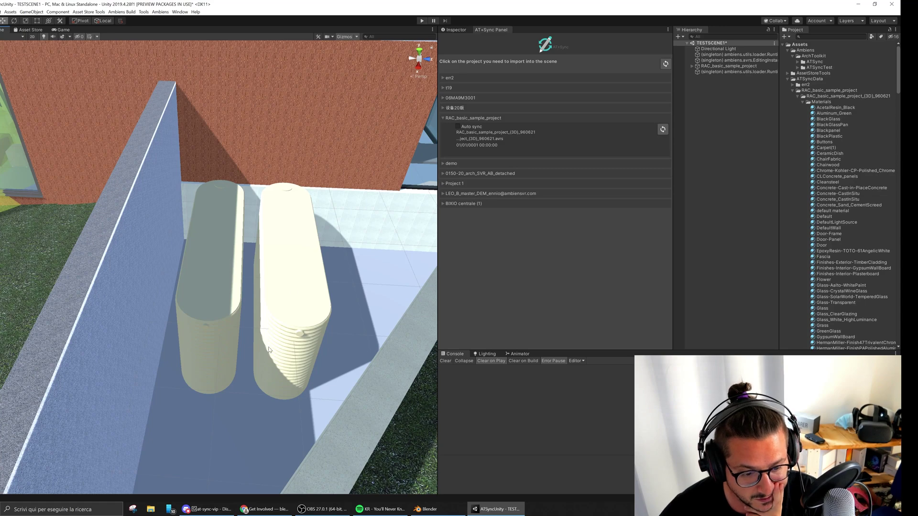
pyautogui.click(151, 509)
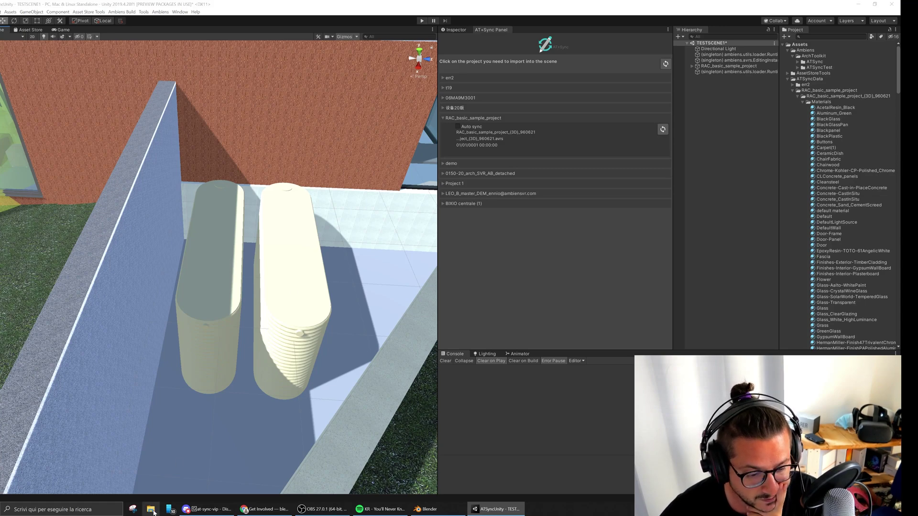
pyautogui.click(686, 78)
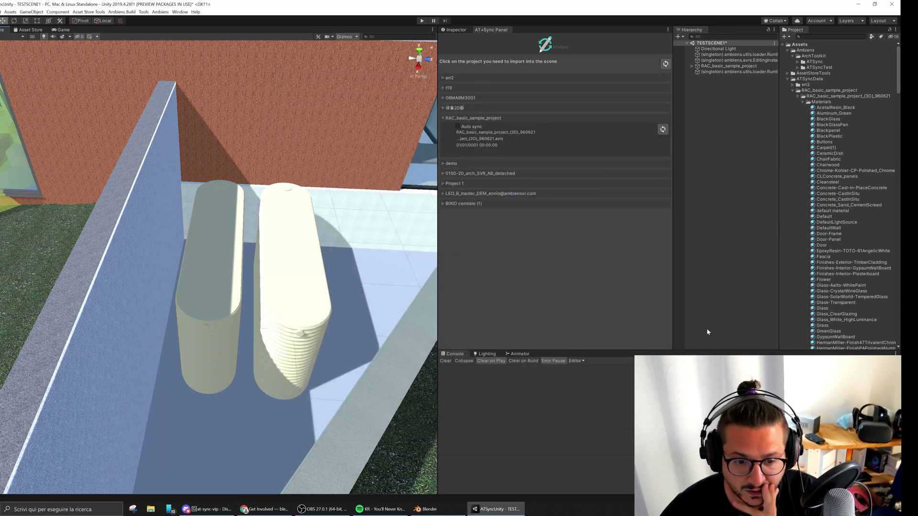
# Launch Visual Studio Code with avro_importer.py from the ATSyncBlender project, restore its window to a smaller size, and minimize it
pyautogui.press('super')
pyautogui.write('vsc')
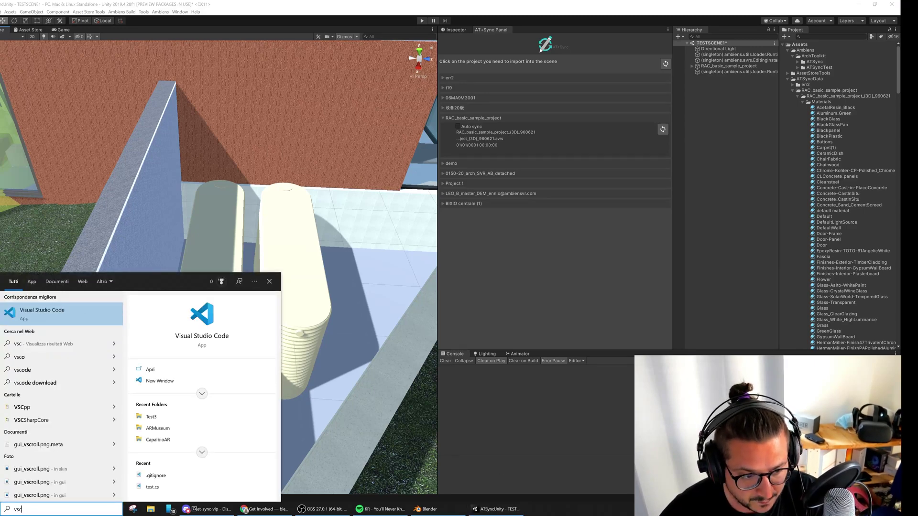
pyautogui.press('Return')
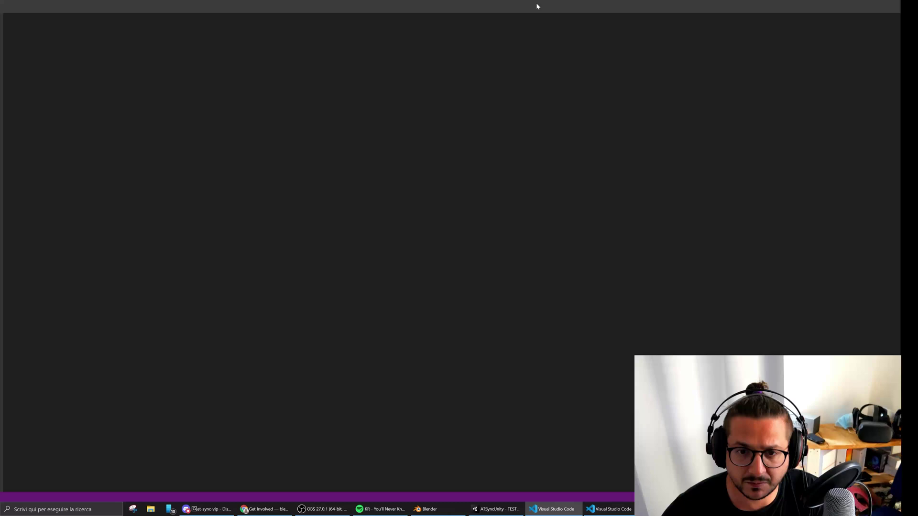
pyautogui.doubleClick(734, 8)
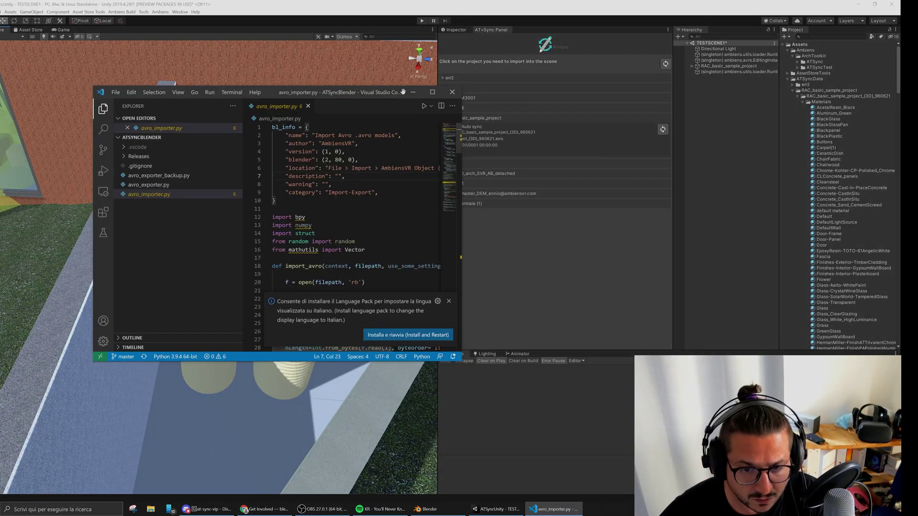
pyautogui.click(412, 91)
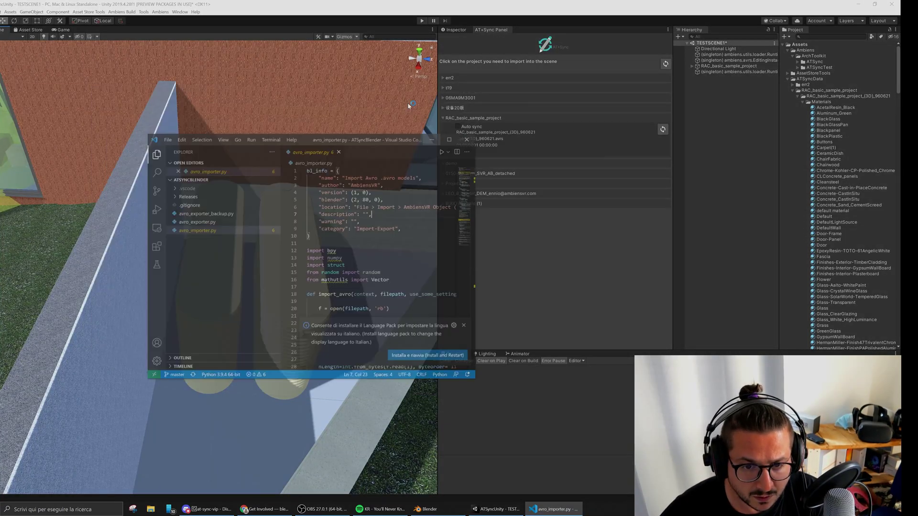
# Examine the two tanks and their ribbed surfaces from different distances in the Scene view
pyautogui.moveTo(274, 273); pyautogui.dragTo(263, 251, button='middle')
pyautogui.scroll(3, 267, 324)
pyautogui.keyDown('alt'); pyautogui.moveTo(254, 325); pyautogui.dragTo(239, 294); pyautogui.keyUp('alt')
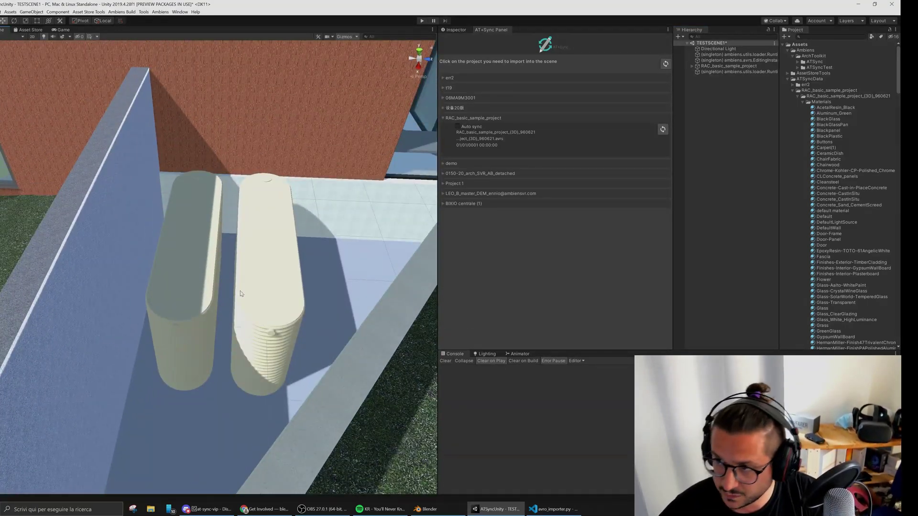
pyautogui.moveTo(258, 288); pyautogui.dragTo(268, 304, button='middle')
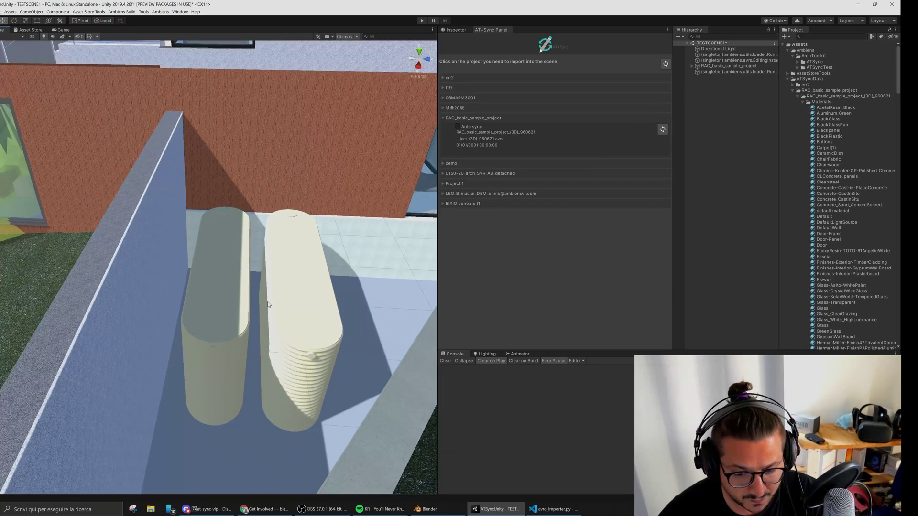
pyautogui.scroll(-3, 267, 307)
pyautogui.scroll(-3, 267, 307)
pyautogui.scroll(6, 228, 292)
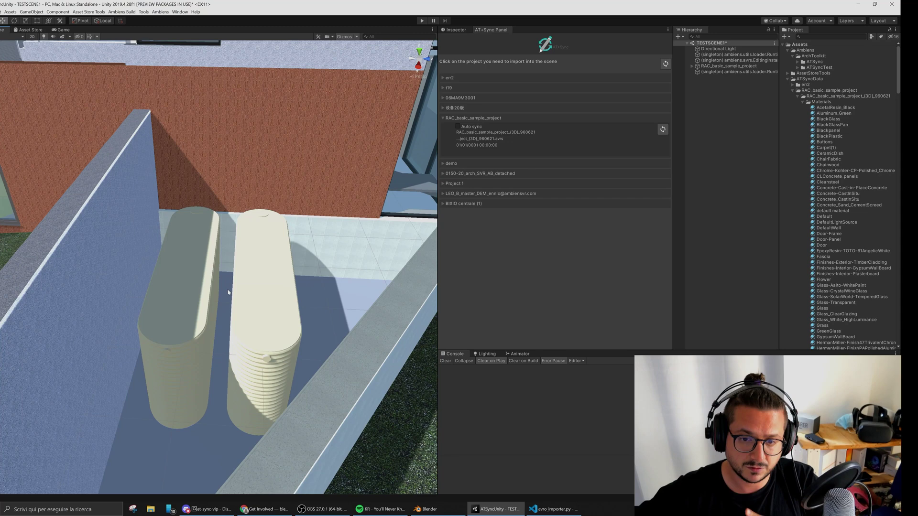
pyautogui.moveTo(276, 312); pyautogui.dragTo(281, 312, button='middle')
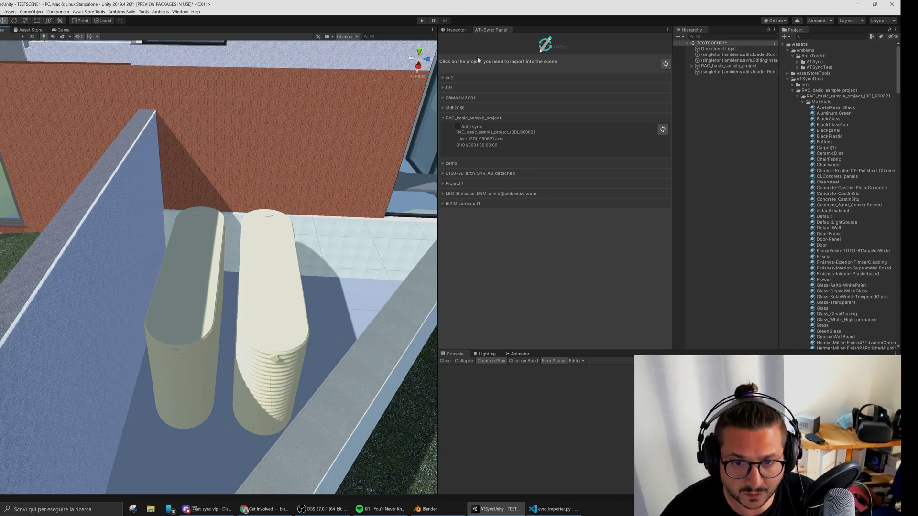
# Show the Inspector in place of the AT+Sync Panel and inspect the two tanks at close range
pyautogui.click(460, 32)
pyautogui.moveTo(278, 368); pyautogui.dragTo(287, 320, button='middle')
pyautogui.moveTo(295, 231); pyautogui.dragTo(301, 269, button='middle')
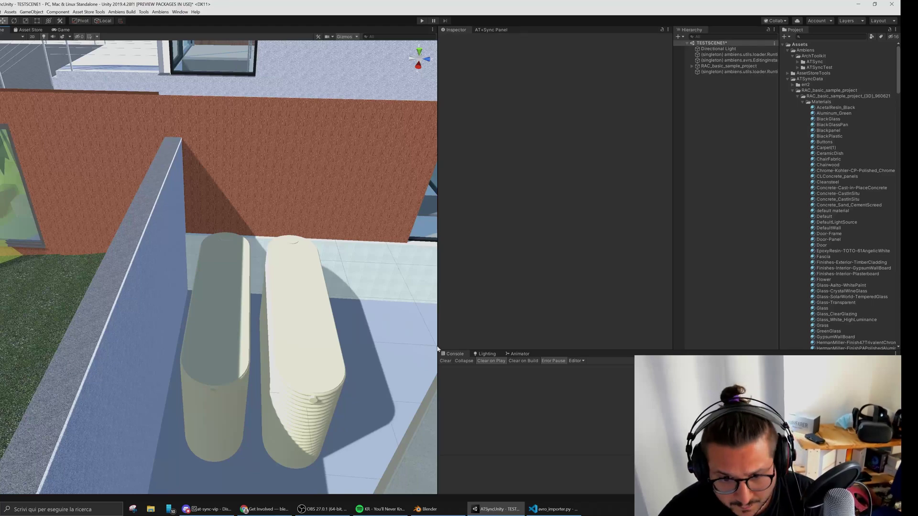
pyautogui.click(453, 511)
pyautogui.click(454, 513)
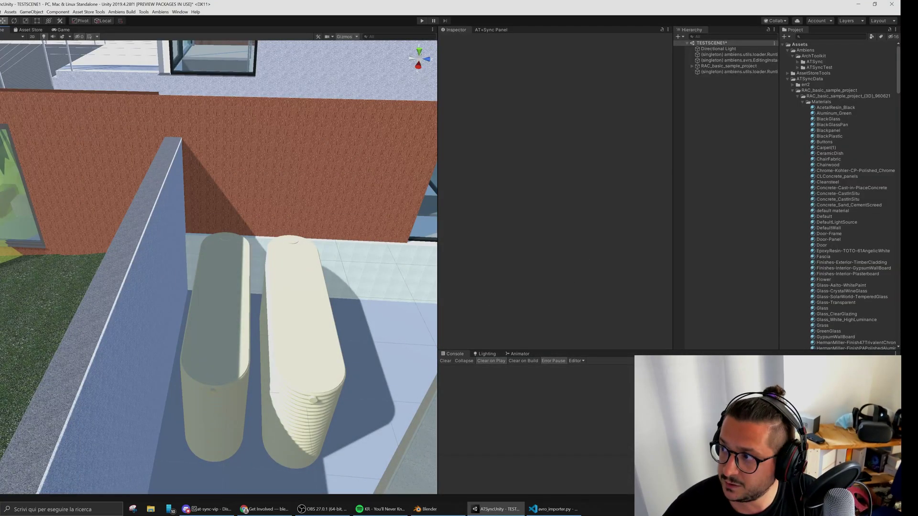
pyautogui.hotkey('alt', 'Tab')
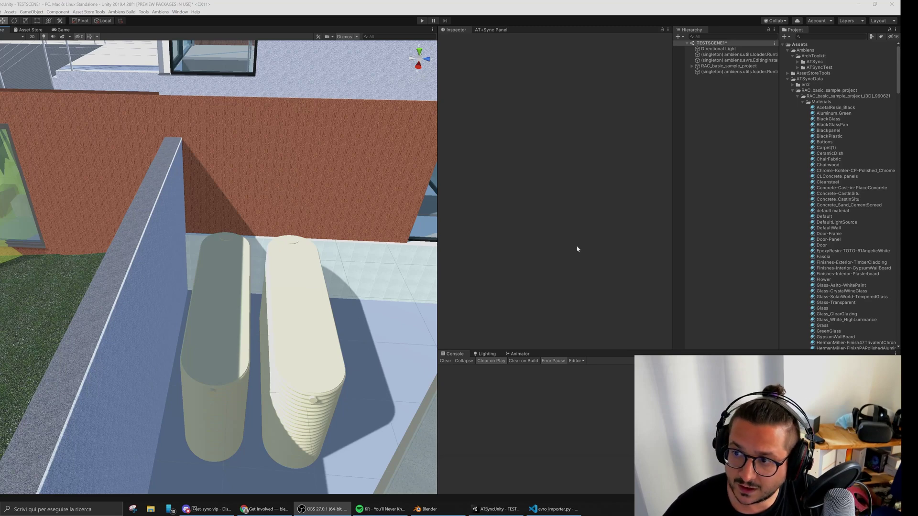
pyautogui.moveTo(294, 313); pyautogui.dragTo(294, 316, button='right')
pyautogui.hotkey('alt', 'Tab')
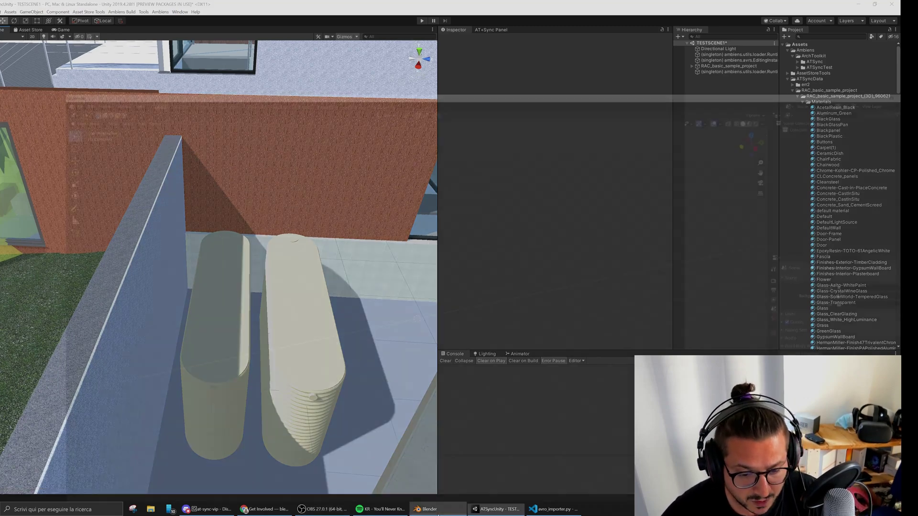
pyautogui.hotkey('alt', 'Tab')
pyautogui.scroll(5, 353, 353)
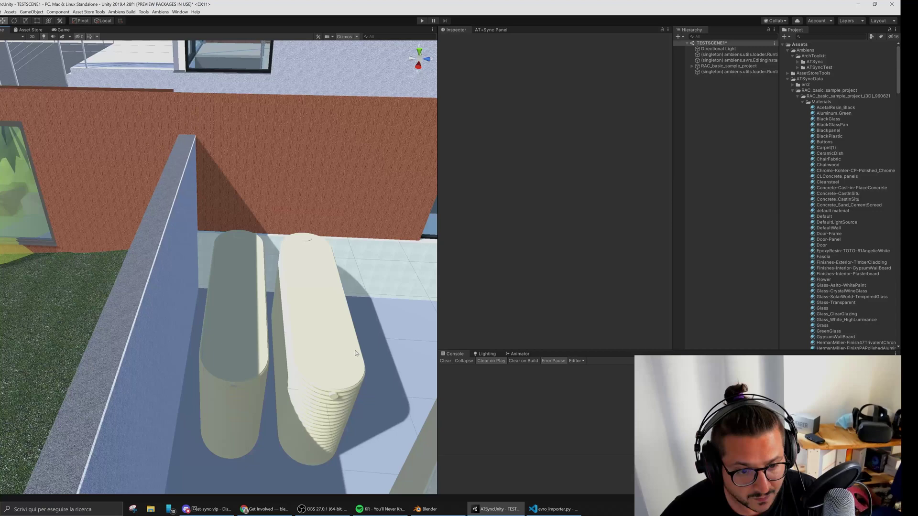
pyautogui.moveTo(337, 344); pyautogui.dragTo(327, 351, button='middle')
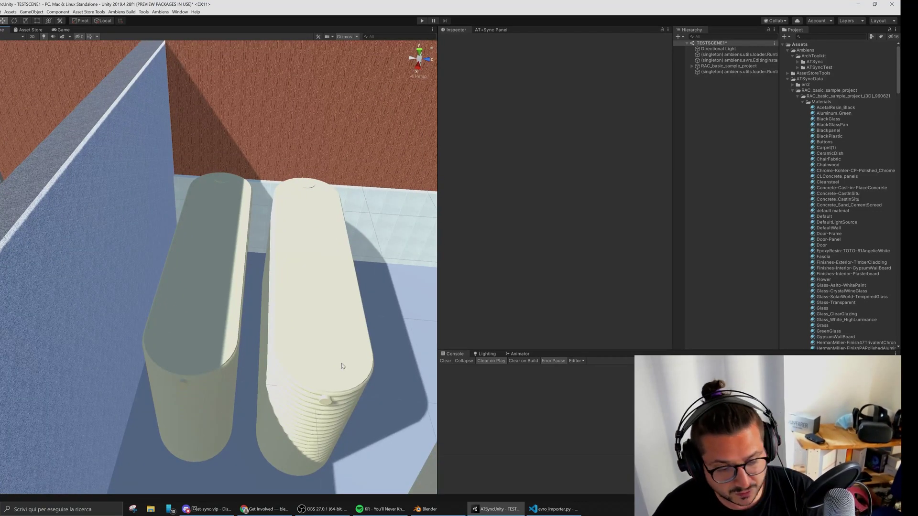
# Collapse the sample project's Materials folder and select the tank farther from the low grey wall to show its BIM data
pyautogui.click(803, 102)
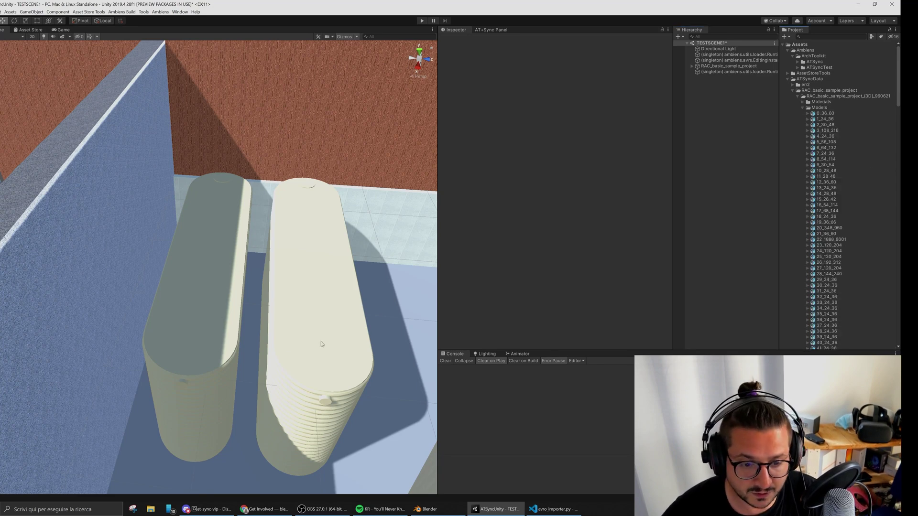
pyautogui.scroll(-6, 277, 340)
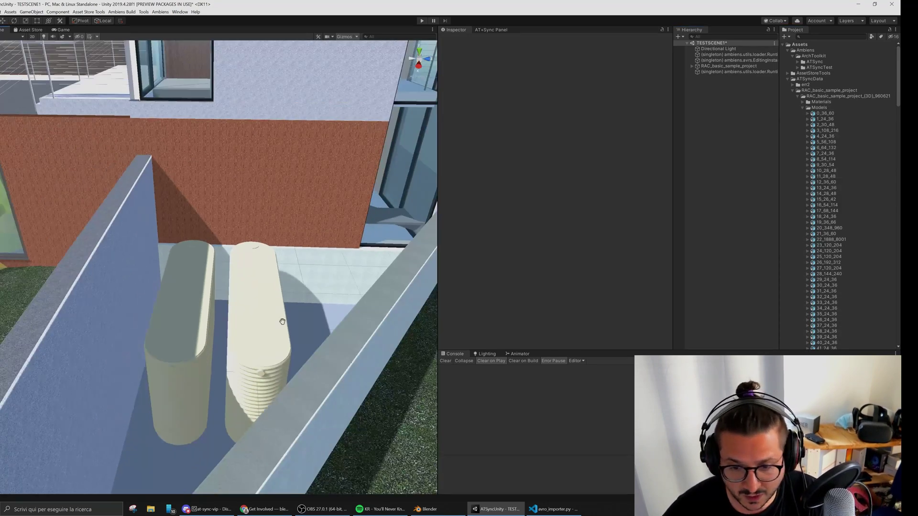
pyautogui.moveTo(282, 321); pyautogui.dragTo(284, 332, button='middle')
pyautogui.click(252, 333)
pyautogui.moveTo(252, 333); pyautogui.dragTo(266, 235, button='right')
pyautogui.scroll(-3, 265, 235)
pyautogui.moveTo(191, 287); pyautogui.dragTo(256, 328, button='middle')
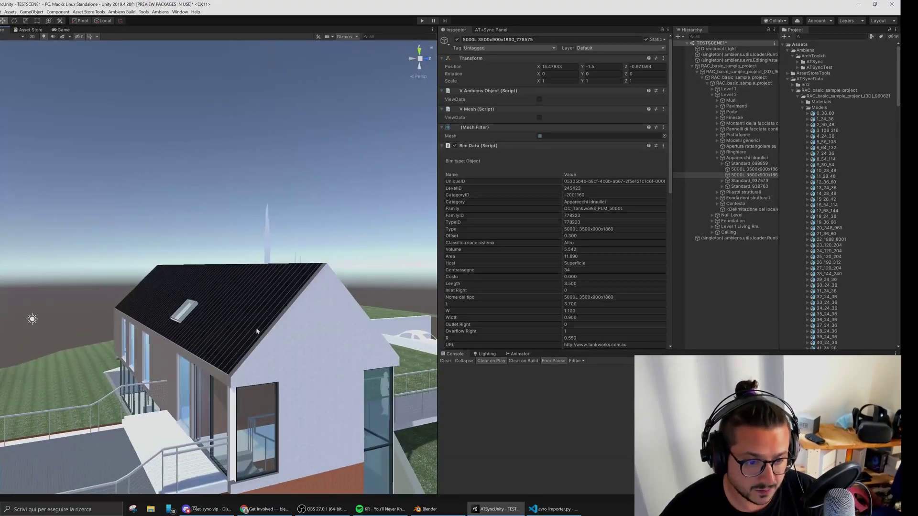
# Select the Apparecchi idraulici group in the scene hierarchy, collapse it, and frame it in the Scene view
pyautogui.moveTo(257, 260); pyautogui.dragTo(257, 334, button='right')
pyautogui.moveTo(257, 335); pyautogui.dragTo(258, 356, button='middle')
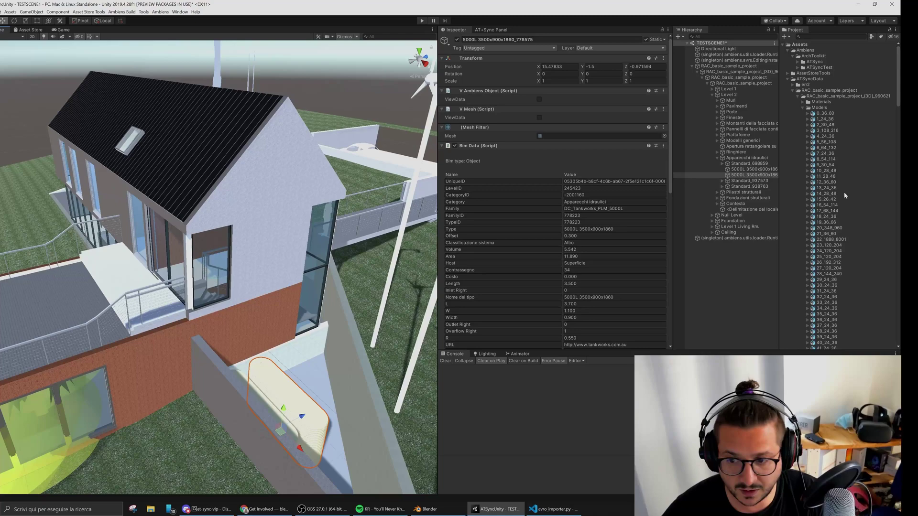
pyautogui.click(722, 159)
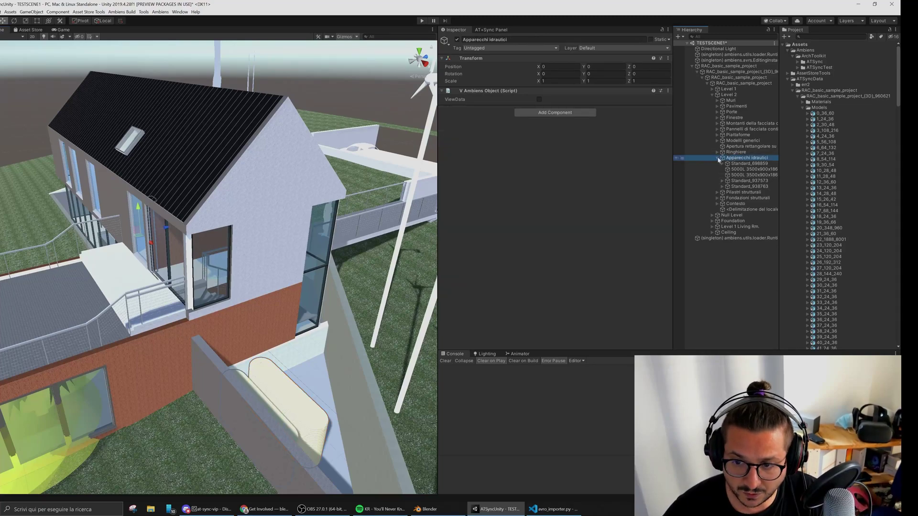
pyautogui.click(718, 158)
pyautogui.press('f')
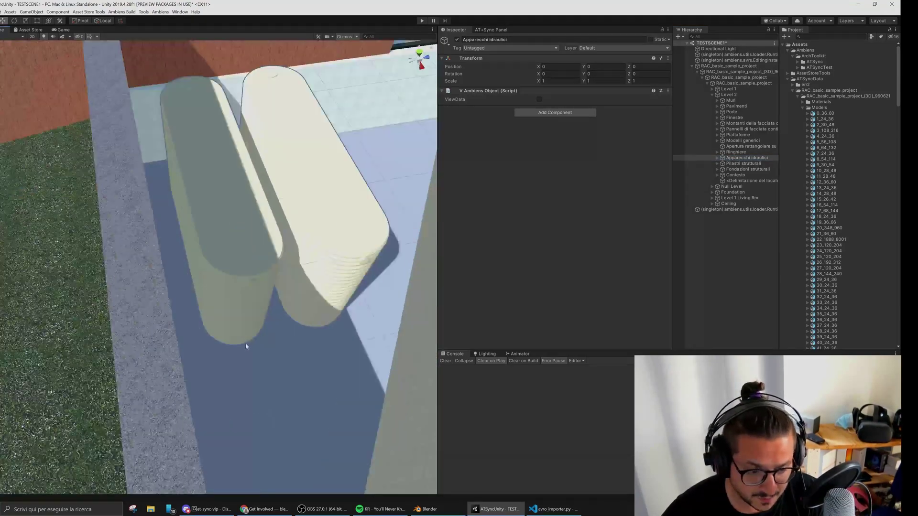
# Select and frame the tank 5000L 3500x900x1860_778575, locate its mesh asset in the project, and select the parent model 185_16392_75768
pyautogui.click(260, 216)
pyautogui.press('f')
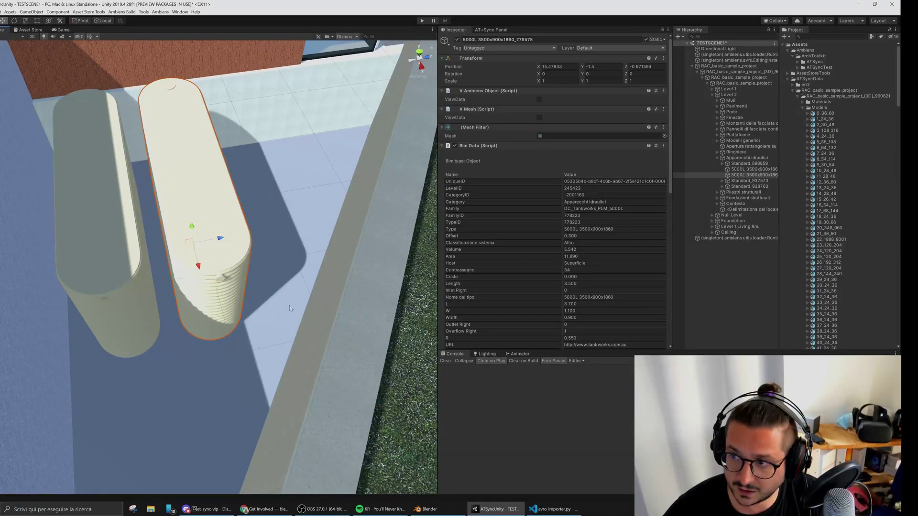
pyautogui.moveTo(289, 306)
pyautogui.mouseDown(button='right')
pyautogui.moveTo(274, 298)
pyautogui.moveTo(254, 325)
pyautogui.moveTo(282, 299)
pyautogui.moveTo(284, 308)
pyautogui.mouseUp(button='right')
pyautogui.press('w')
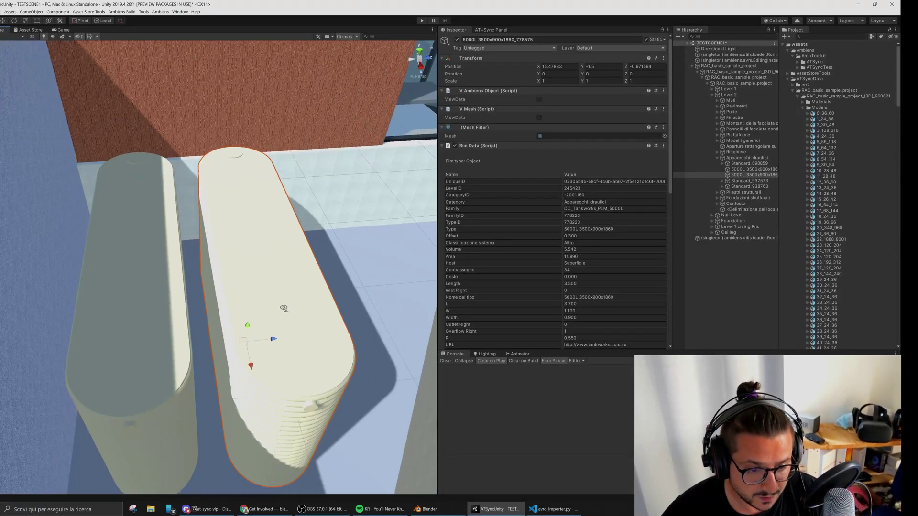
pyautogui.click(569, 135)
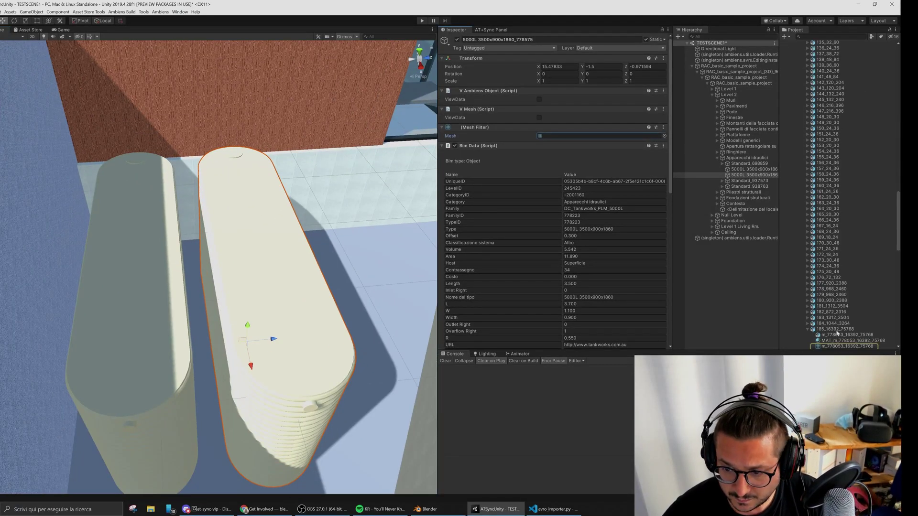
pyautogui.click(837, 330)
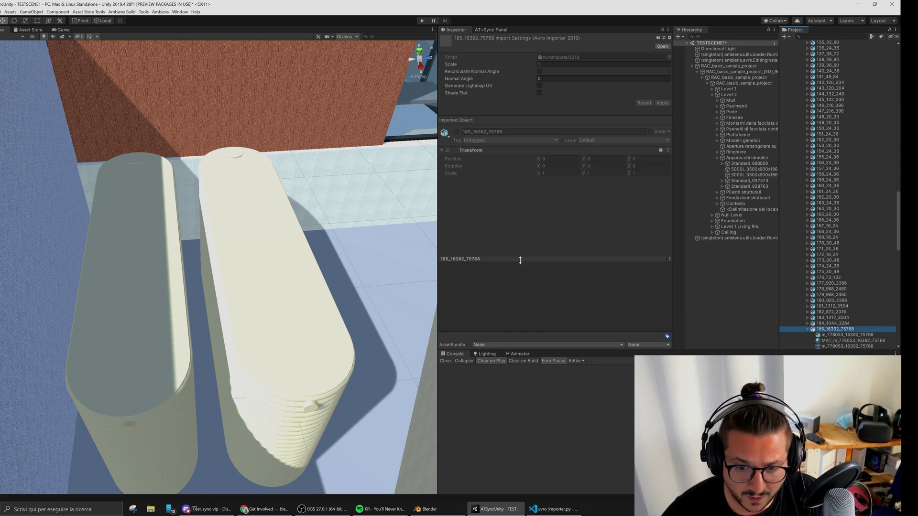
# Reselect the tank and assign a texture to the Albedo map of its Tankworks-Colorbond®-PaleEucalypt® material
pyautogui.click(225, 273)
pyautogui.scroll(-7, 551, 171)
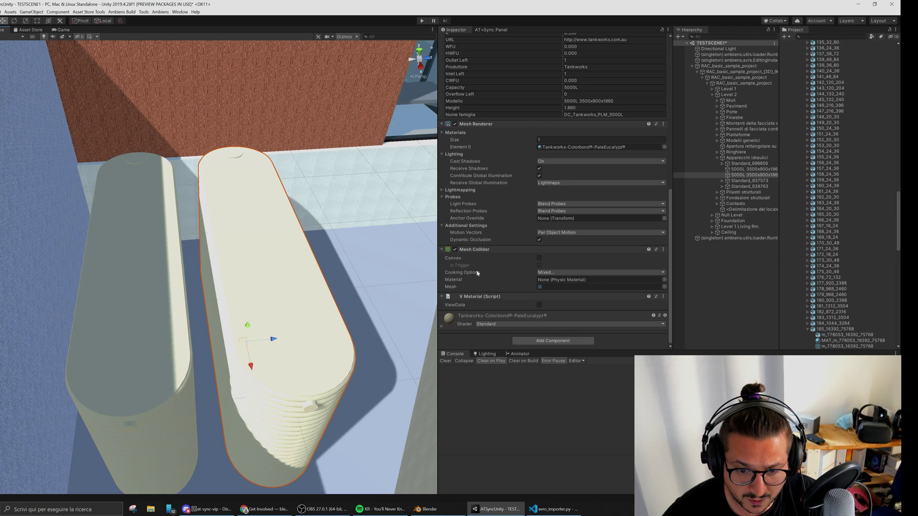
pyautogui.click(462, 317)
pyautogui.scroll(-7, 456, 239)
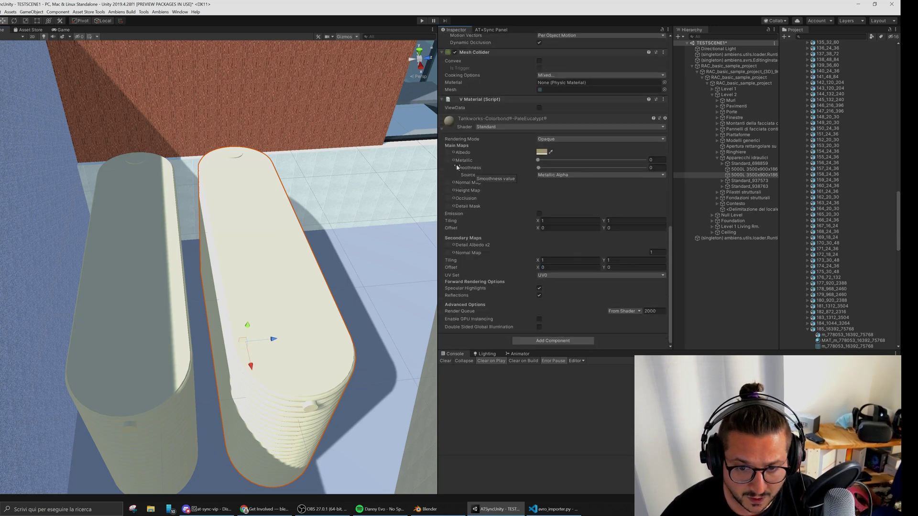
pyautogui.click(453, 153)
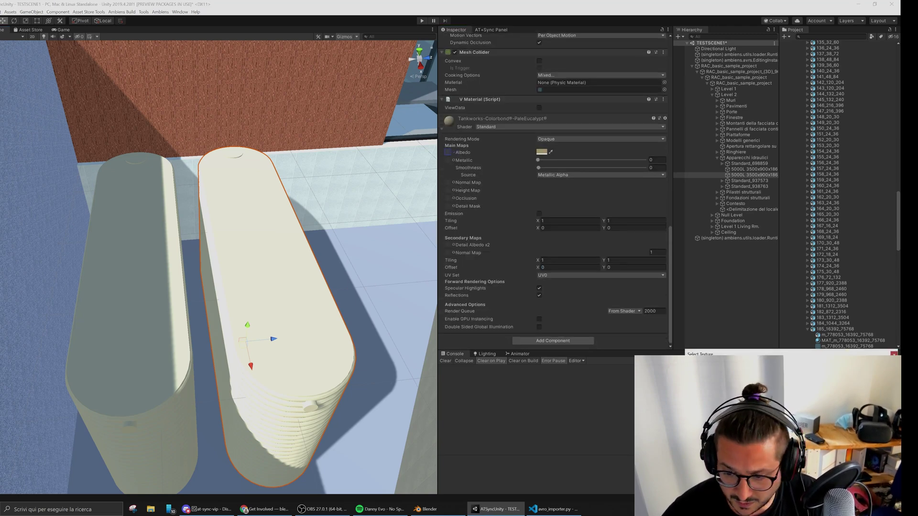
pyautogui.press('Return')
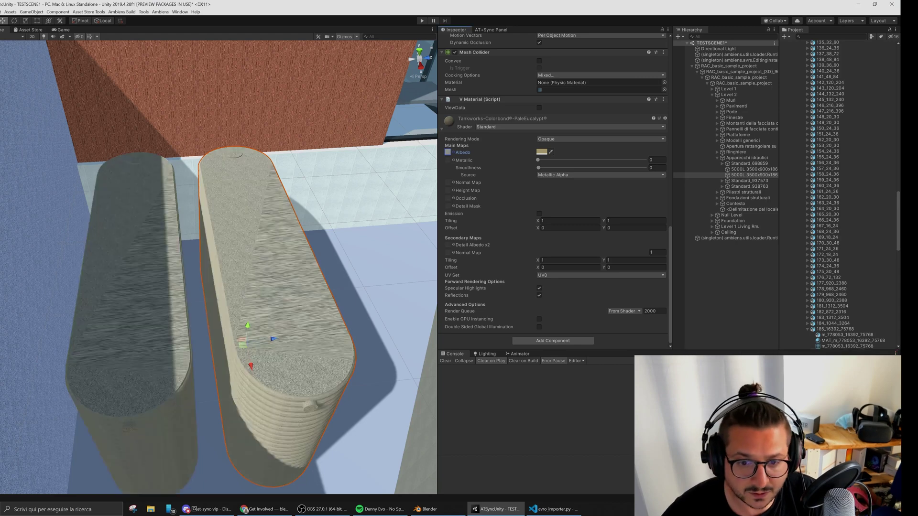
# Examine how the texture runs across the tops of both tanks, and clear the selection
pyautogui.keyDown('alt'); pyautogui.moveTo(260, 283); pyautogui.dragTo(238, 297); pyautogui.keyUp('alt')
pyautogui.moveTo(274, 309); pyautogui.dragTo(296, 317, button='middle')
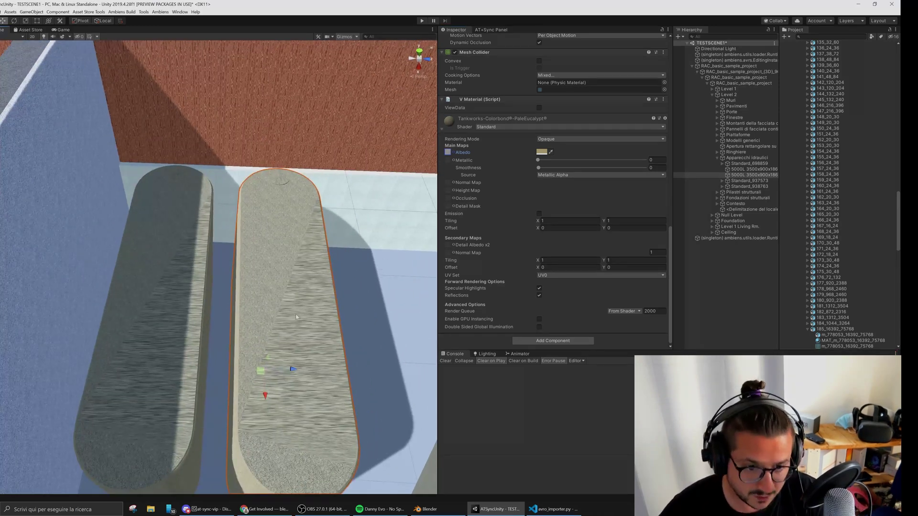
pyautogui.moveTo(315, 245); pyautogui.dragTo(289, 281, button='right')
pyautogui.moveTo(368, 288); pyautogui.dragTo(307, 309, button='middle')
pyautogui.moveTo(309, 309); pyautogui.dragTo(271, 251, button='right')
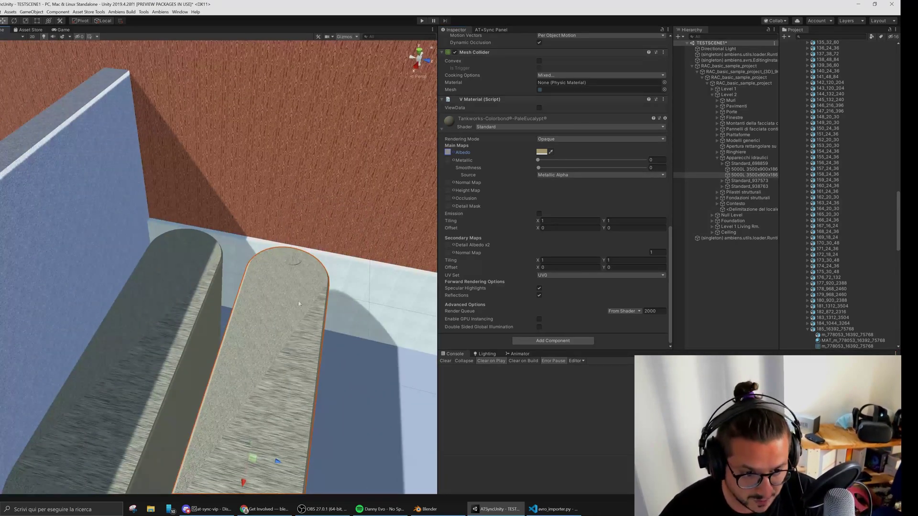
pyautogui.moveTo(294, 331); pyautogui.dragTo(245, 281, button='middle')
pyautogui.keyDown('alt'); pyautogui.moveTo(244, 282); pyautogui.dragTo(223, 287); pyautogui.keyUp('alt')
pyautogui.keyDown('alt'); pyautogui.moveTo(248, 322); pyautogui.dragTo(269, 339); pyautogui.keyUp('alt')
pyautogui.moveTo(268, 338); pyautogui.dragTo(293, 355, button='right')
pyautogui.click(742, 283)
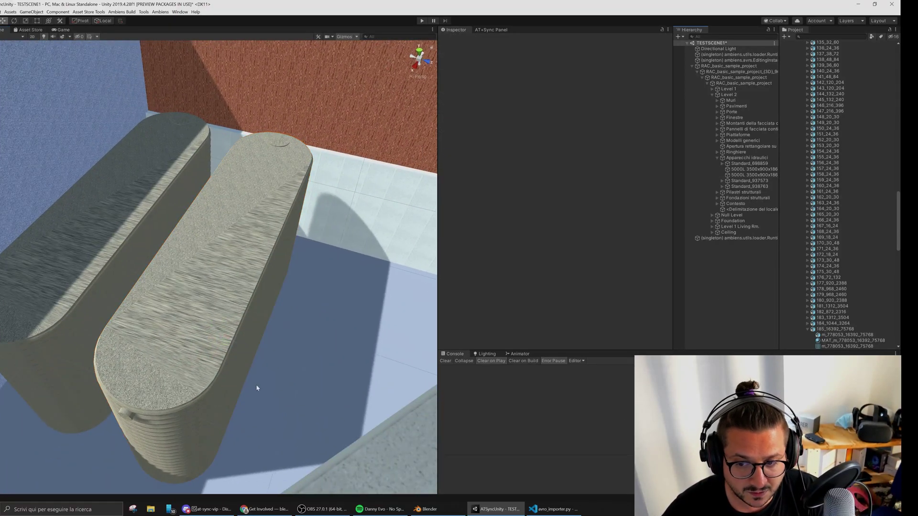
# Select the tank 5000L 3500x900x1860_778575 and compare its top and ribbed side with the neighbouring tank from several angles
pyautogui.moveTo(256, 389); pyautogui.dragTo(249, 380, button='right')
pyautogui.click(251, 363)
pyautogui.click(271, 364)
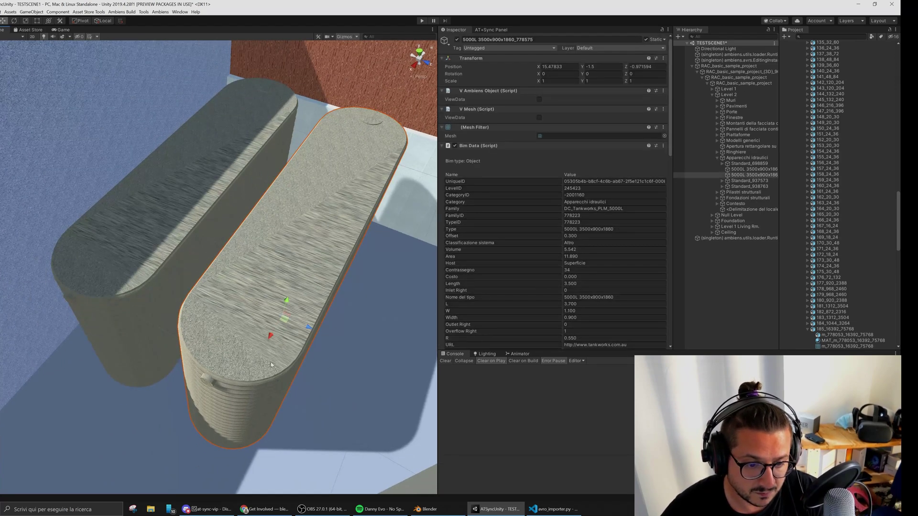
pyautogui.scroll(5, 245, 378)
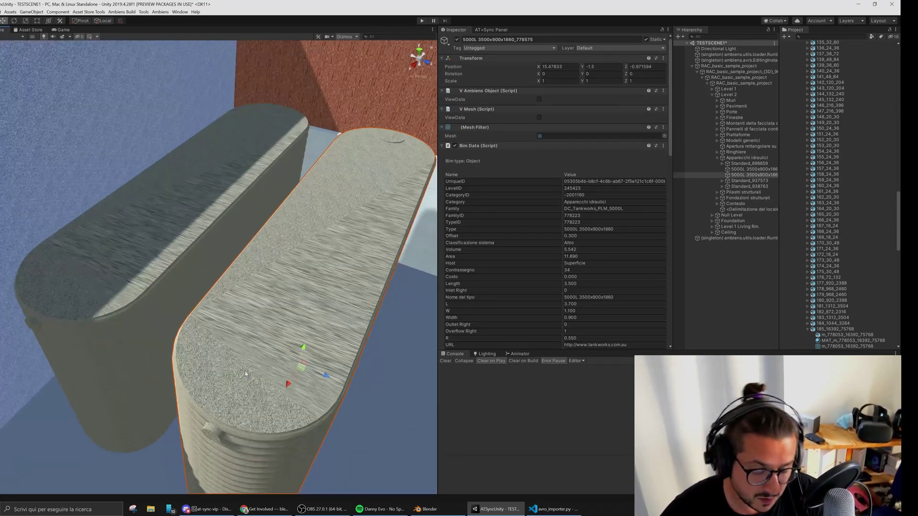
pyautogui.keyDown('alt'); pyautogui.moveTo(245, 370); pyautogui.dragTo(261, 341); pyautogui.keyUp('alt')
pyautogui.hotkey('alt', 'Tab')
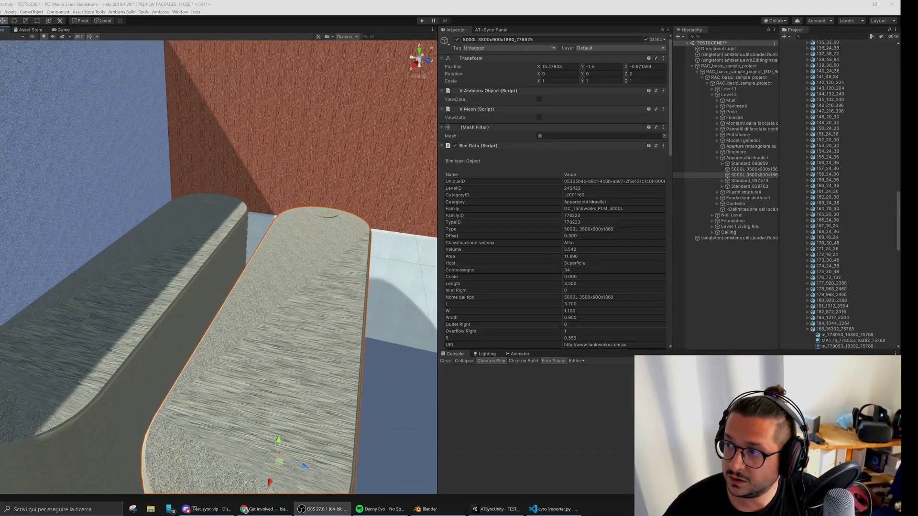
pyautogui.keyDown('alt'); pyautogui.moveTo(278, 271); pyautogui.dragTo(254, 303); pyautogui.keyUp('alt')
pyautogui.moveTo(254, 303); pyautogui.dragTo(234, 324, button='middle')
pyautogui.moveTo(233, 325)
pyautogui.keyDown('alt'); pyautogui.mouseDown()
pyautogui.moveTo(239, 306)
pyautogui.moveTo(219, 316)
pyautogui.moveTo(220, 302)
pyautogui.moveTo(217, 320)
pyautogui.mouseUp(); pyautogui.keyUp('alt')
pyautogui.moveTo(222, 243); pyautogui.dragTo(229, 294, button='middle')
pyautogui.moveTo(230, 295); pyautogui.dragTo(226, 293, button='right')
pyautogui.keyDown('alt'); pyautogui.moveTo(226, 293); pyautogui.dragTo(233, 331); pyautogui.keyUp('alt')
pyautogui.moveTo(232, 332); pyautogui.dragTo(236, 395, button='middle')
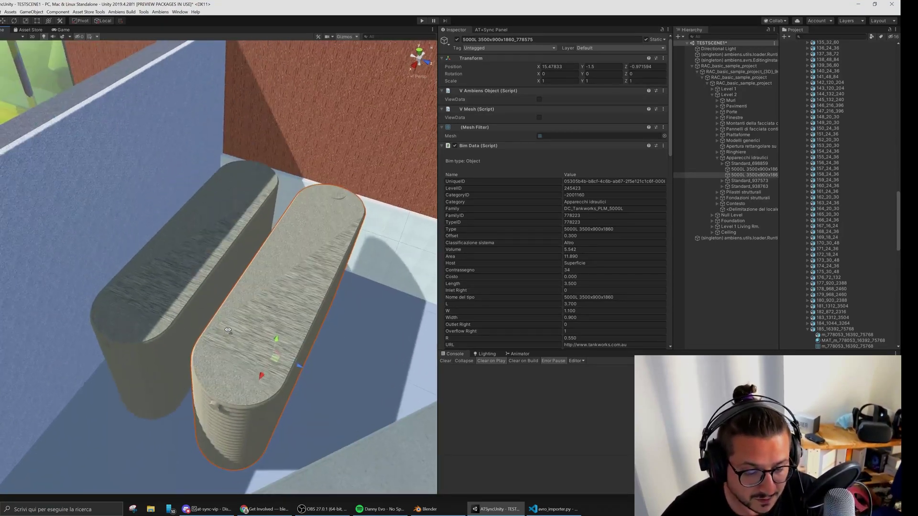
pyautogui.keyDown('alt'); pyautogui.moveTo(235, 395); pyautogui.dragTo(201, 296); pyautogui.keyUp('alt')
pyautogui.moveTo(201, 297); pyautogui.dragTo(204, 314, button='middle')
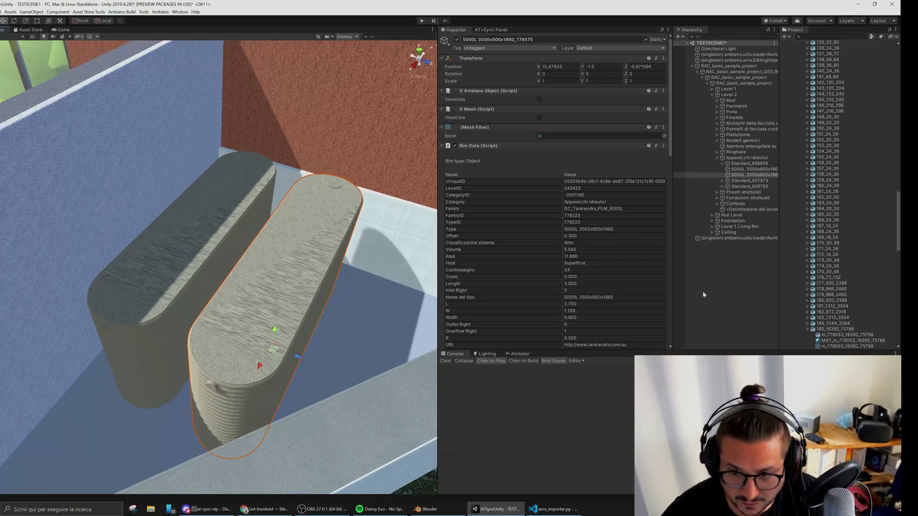
pyautogui.moveTo(182, 260); pyautogui.dragTo(205, 260, button='right')
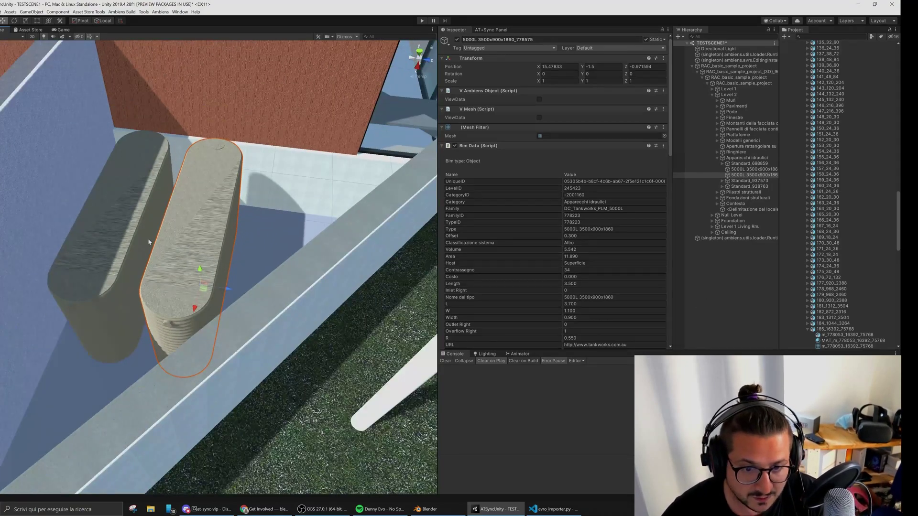
pyautogui.moveTo(149, 242); pyautogui.dragTo(206, 306, button='right')
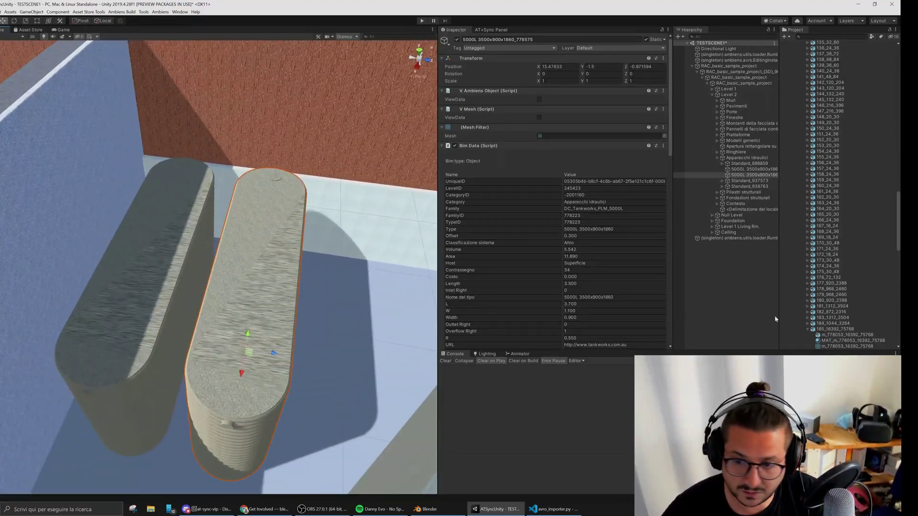
# Locate the selected tank's mesh in the project, select its parent model 185_16392_75768, and collapse it
pyautogui.click(559, 136)
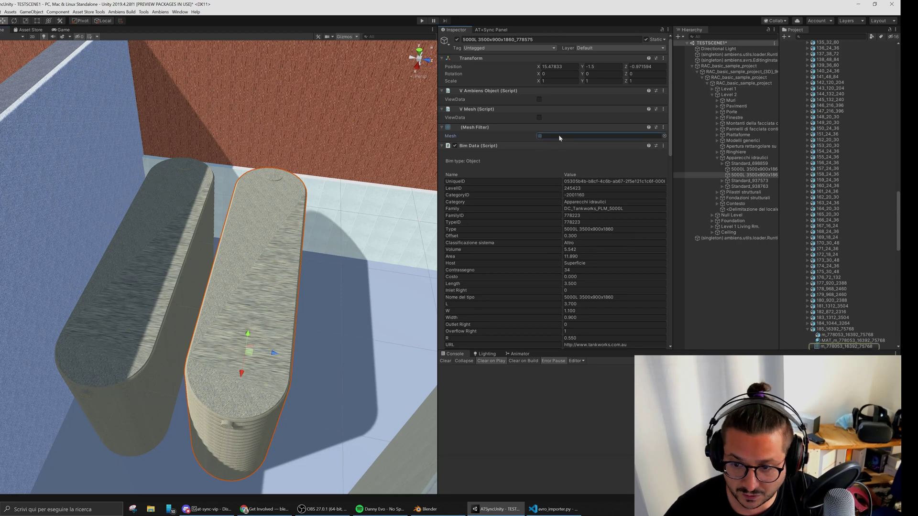
pyautogui.scroll(-3, 839, 296)
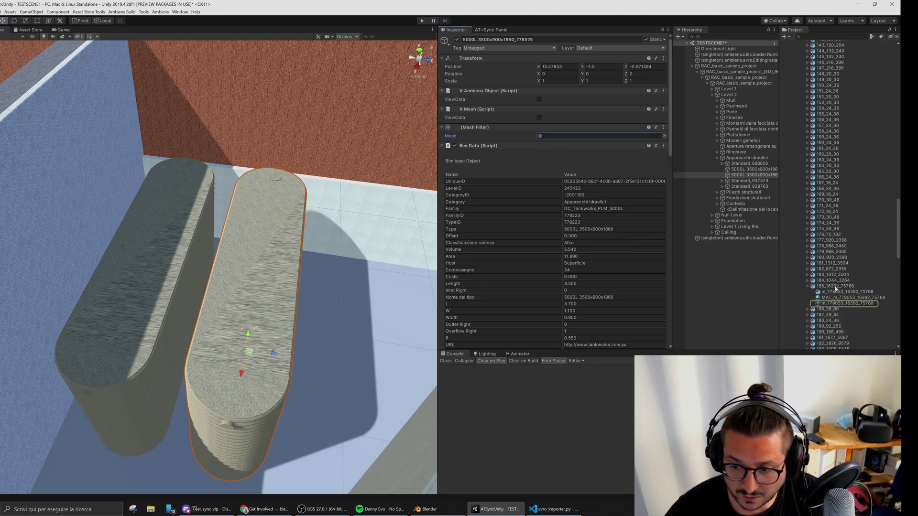
pyautogui.click(834, 286)
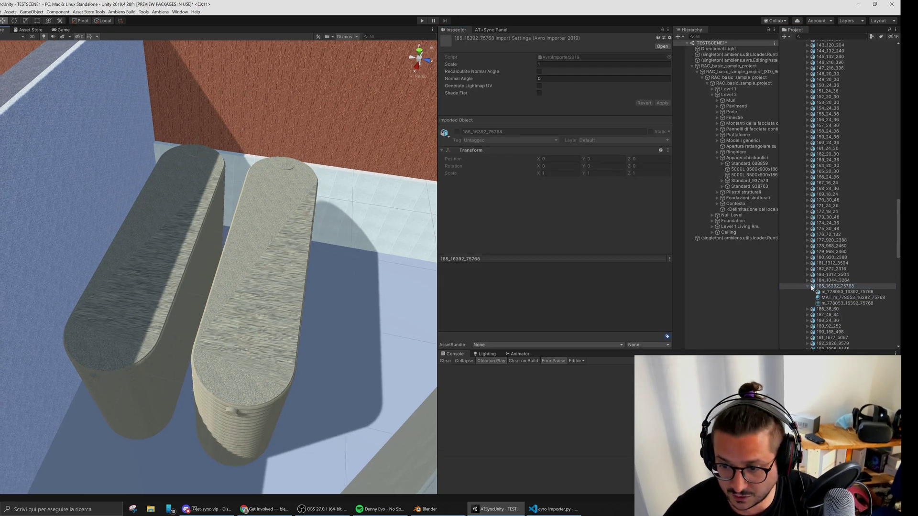
# Switch to Blender and check the File menu
pyautogui.click(430, 509)
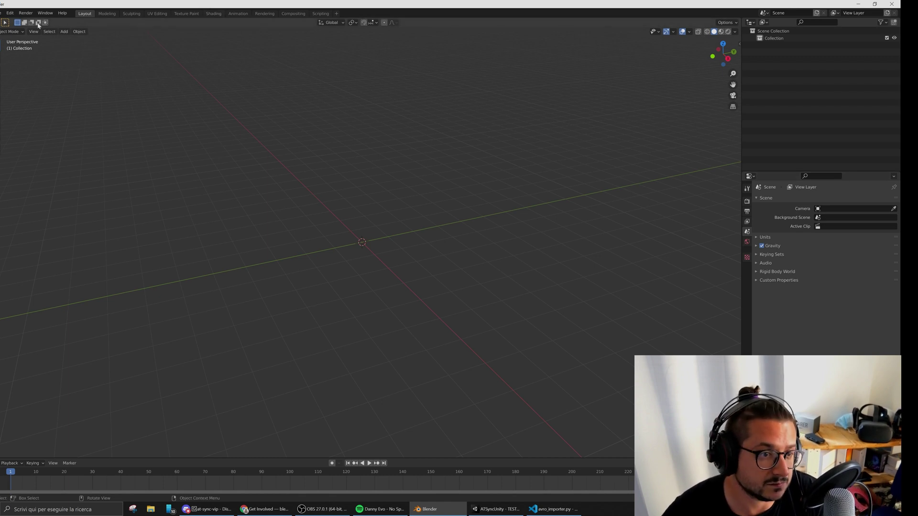
pyautogui.click(1, 13)
pyautogui.click(1, 13)
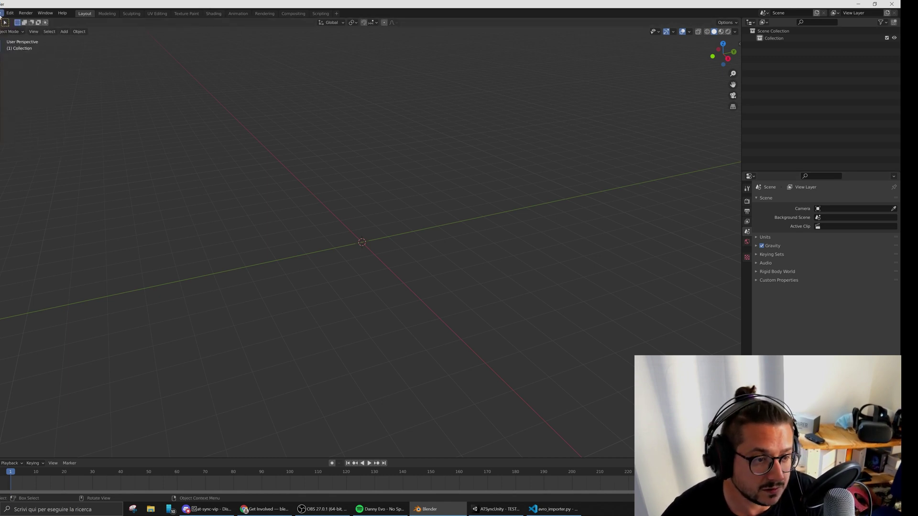
pyautogui.click(1, 13)
pyautogui.click(1, 13)
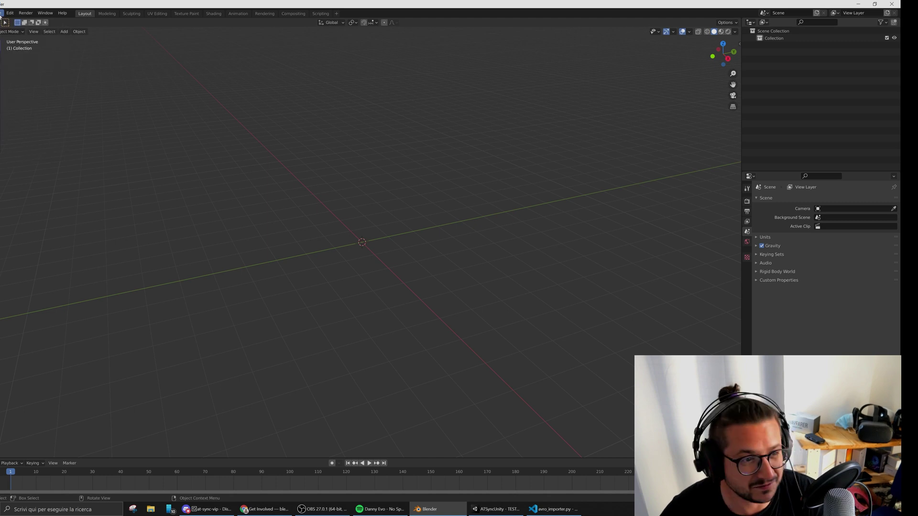
pyautogui.click(1, 13)
pyautogui.click(1, 16)
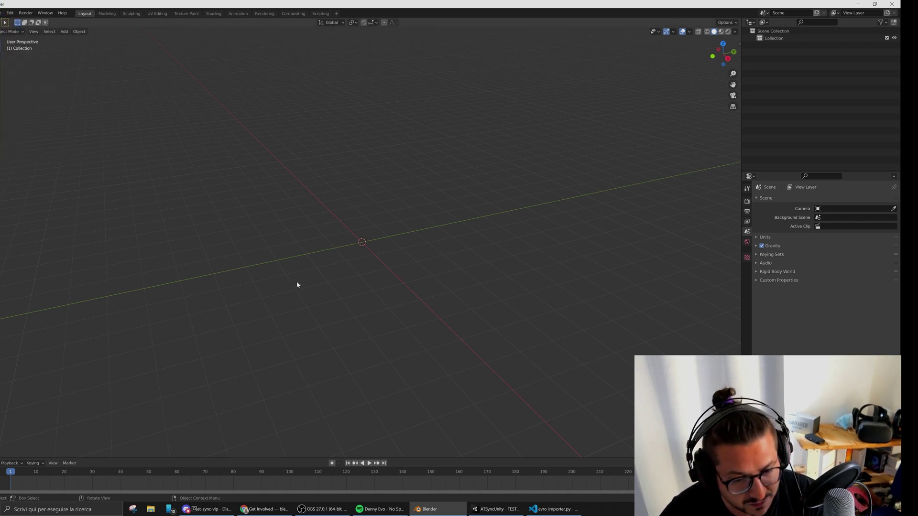
# Return to Unity and examine the two textured tanks and the surrounding walls from different distances
pyautogui.click(489, 511)
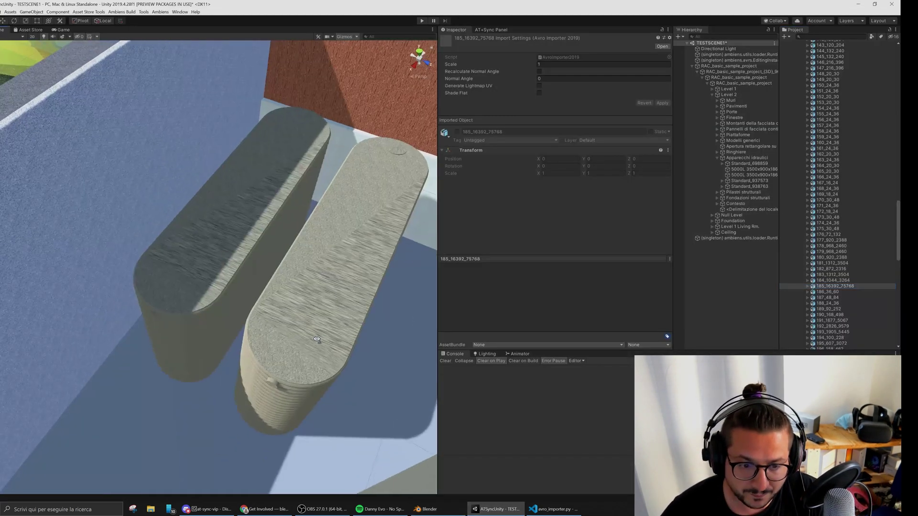
pyautogui.scroll(-8, 257, 321)
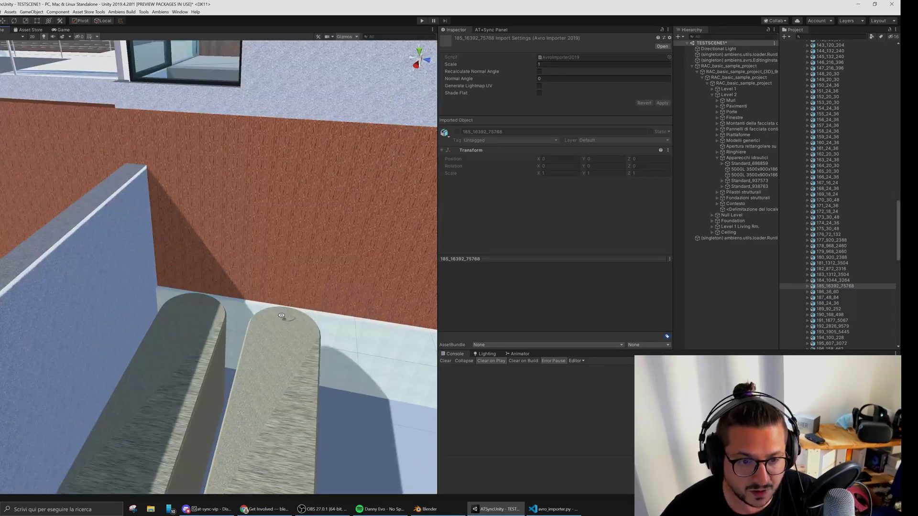
pyautogui.moveTo(265, 333); pyautogui.dragTo(271, 350, button='middle')
pyautogui.moveTo(271, 351); pyautogui.dragTo(248, 343, button='right')
pyautogui.scroll(2, 248, 342)
pyautogui.moveTo(251, 357); pyautogui.dragTo(249, 342, button='middle')
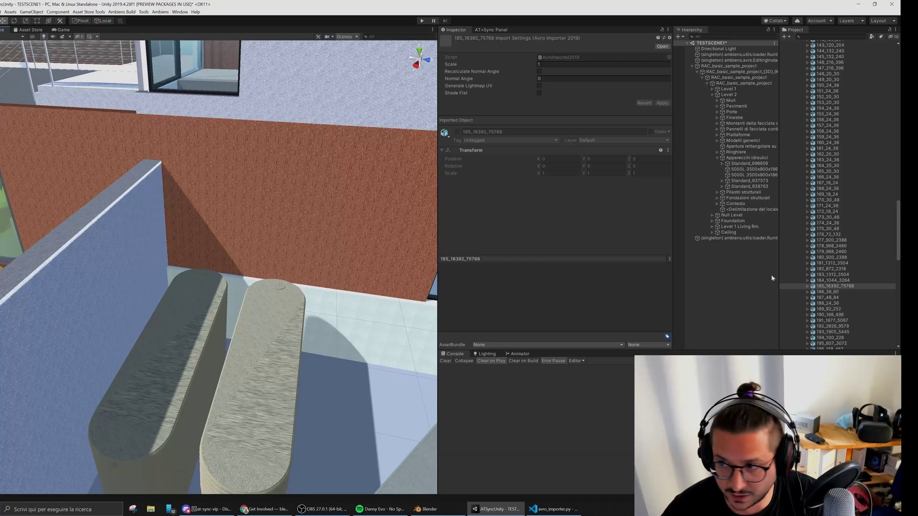
pyautogui.hotkey('alt', 'Tab')
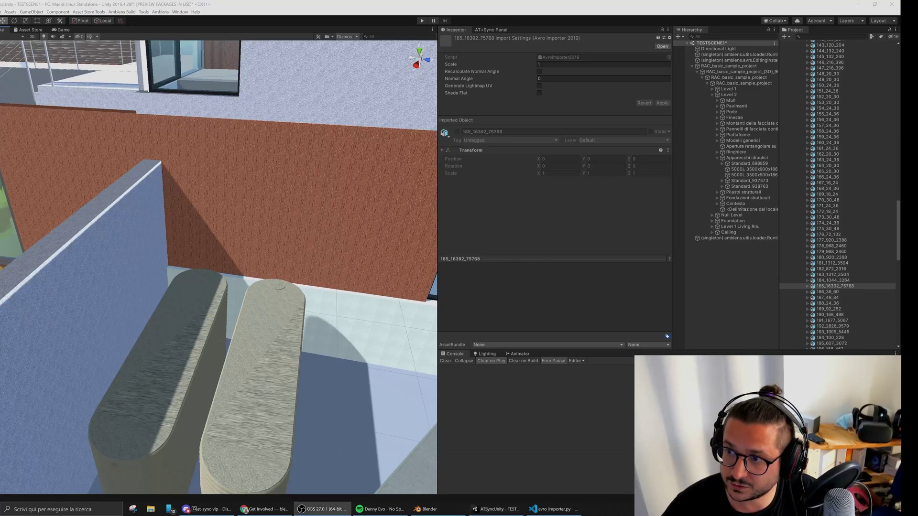
pyautogui.moveTo(317, 262); pyautogui.dragTo(284, 325, button='right')
pyautogui.moveTo(284, 325); pyautogui.dragTo(280, 316, button='middle')
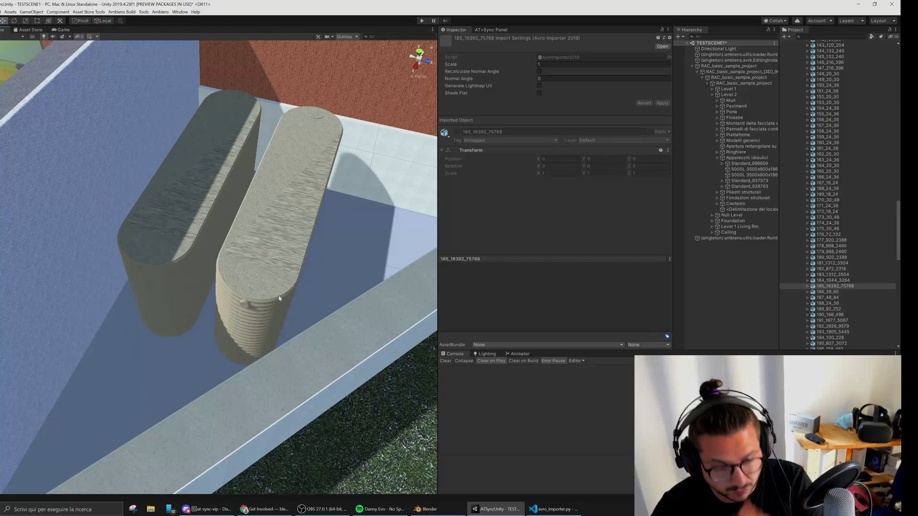
pyautogui.moveTo(270, 268); pyautogui.dragTo(252, 298, button='right')
pyautogui.moveTo(252, 298); pyautogui.dragTo(256, 303, button='middle')
pyautogui.moveTo(255, 303); pyautogui.dragTo(193, 352, button='right')
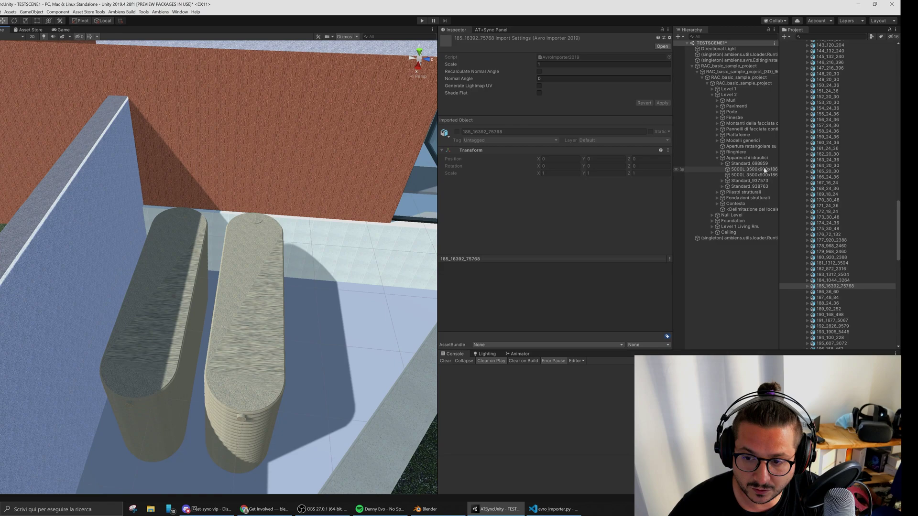
# Select the tank 5000L 3500x900x1860_778575 in the scene hierarchy and inspect its texture up close and from farther away
pyautogui.click(750, 176)
pyautogui.moveTo(221, 362); pyautogui.dragTo(233, 331, button='middle')
pyautogui.scroll(2, 233, 331)
pyautogui.keyDown('alt'); pyautogui.moveTo(233, 331); pyautogui.dragTo(239, 340); pyautogui.keyUp('alt')
pyautogui.moveTo(239, 330); pyautogui.dragTo(239, 350, button='middle')
pyautogui.keyDown('alt'); pyautogui.moveTo(239, 335); pyautogui.dragTo(258, 349); pyautogui.keyUp('alt')
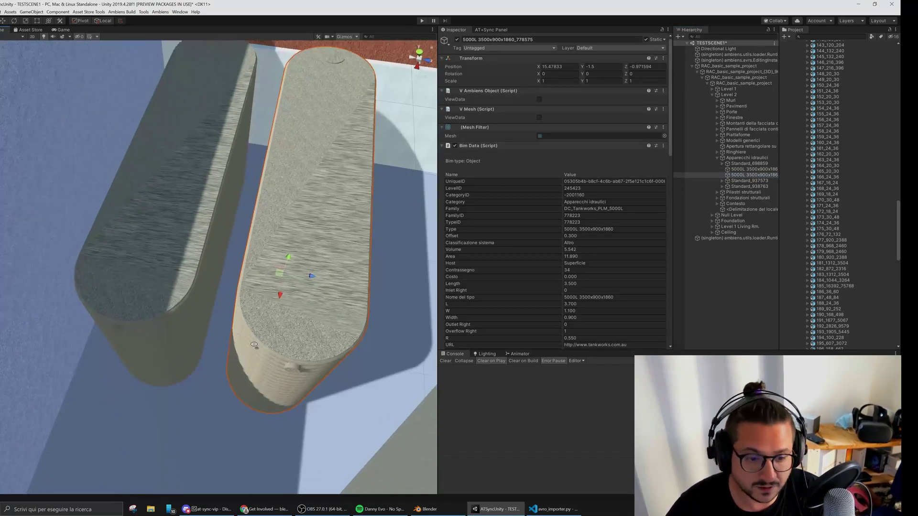
pyautogui.moveTo(260, 349); pyautogui.dragTo(235, 378, button='middle')
pyautogui.keyDown('alt'); pyautogui.moveTo(235, 379); pyautogui.dragTo(243, 339); pyautogui.keyUp('alt')
pyautogui.scroll(-3, 243, 339)
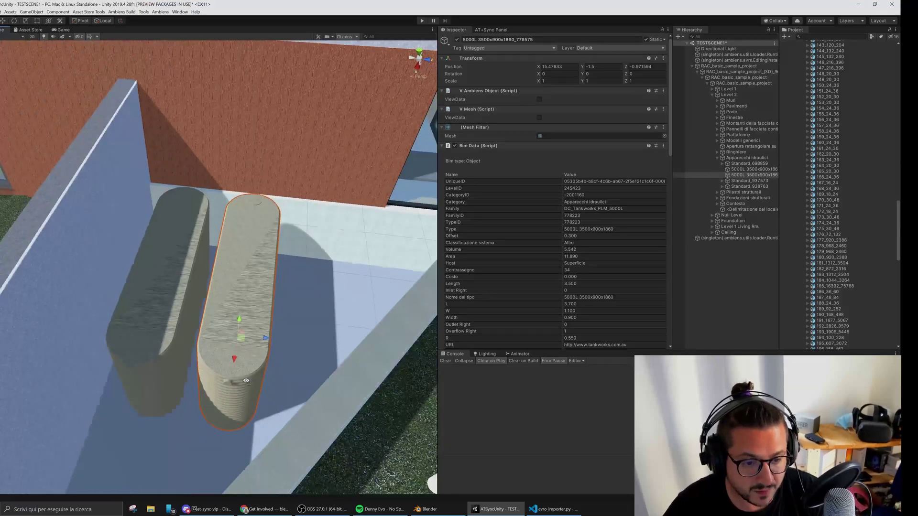
pyautogui.moveTo(242, 339)
pyautogui.mouseDown(button='middle')
pyautogui.moveTo(243, 374)
pyautogui.moveTo(243, 354)
pyautogui.mouseUp(button='middle')
pyautogui.click(746, 340)
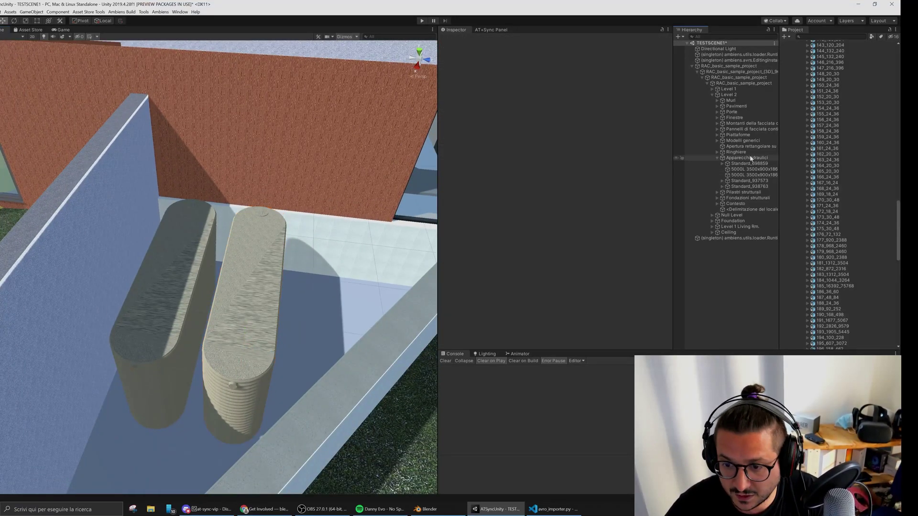
pyautogui.click(749, 175)
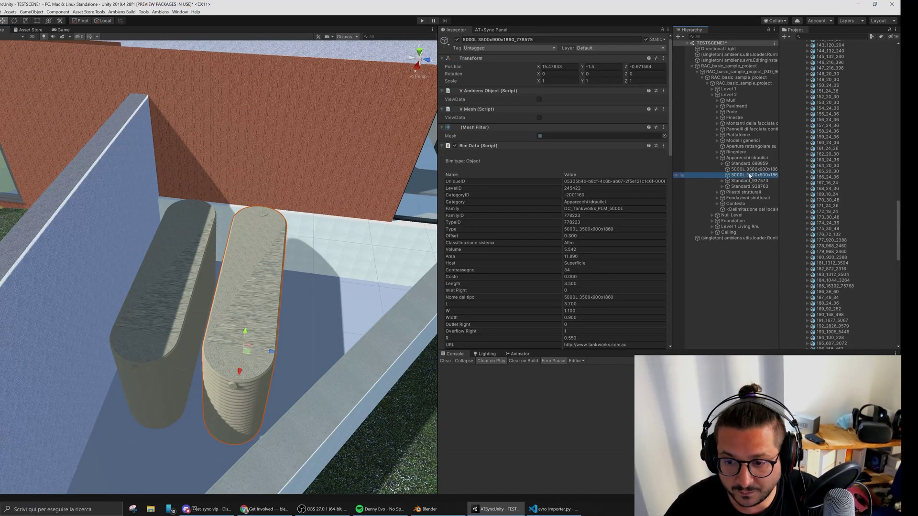
# Switch to Blender, look over the empty scene, and return to Unity
pyautogui.click(453, 509)
pyautogui.rightClick(329, 245)
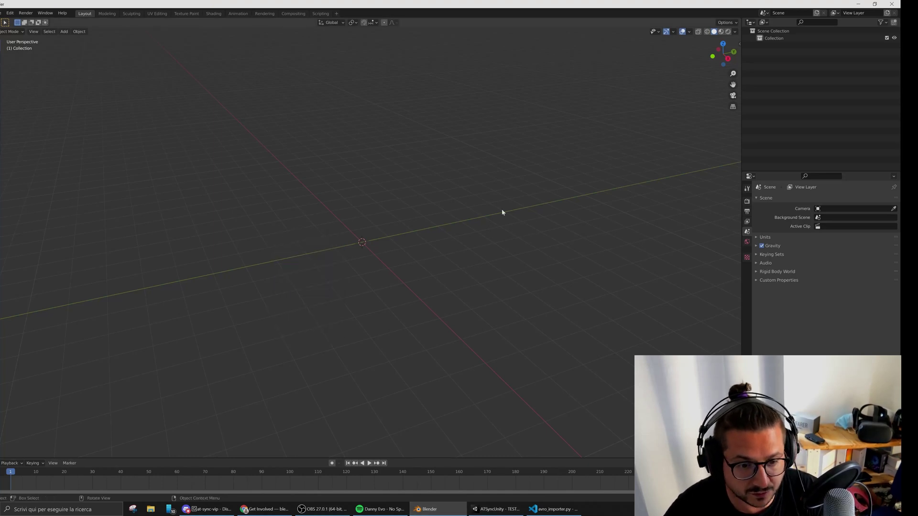
pyautogui.moveTo(415, 207)
pyautogui.mouseDown(button='middle')
pyautogui.moveTo(415, 223)
pyautogui.moveTo(422, 207)
pyautogui.mouseUp(button='middle')
pyautogui.click(495, 509)
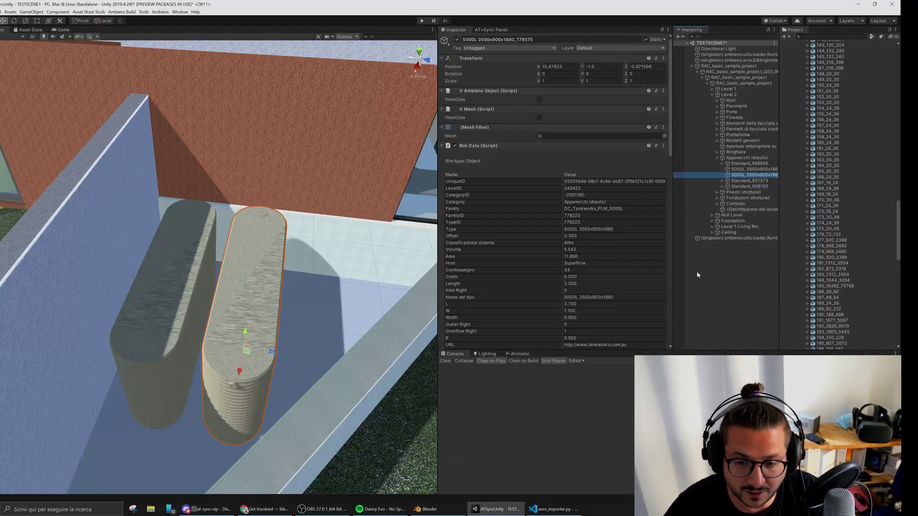
# Locate the mesh of tank 5000L 3500x900x1860_778575 in the project, select its parent model 185_16392_75768, and check the model's contents
pyautogui.click(563, 136)
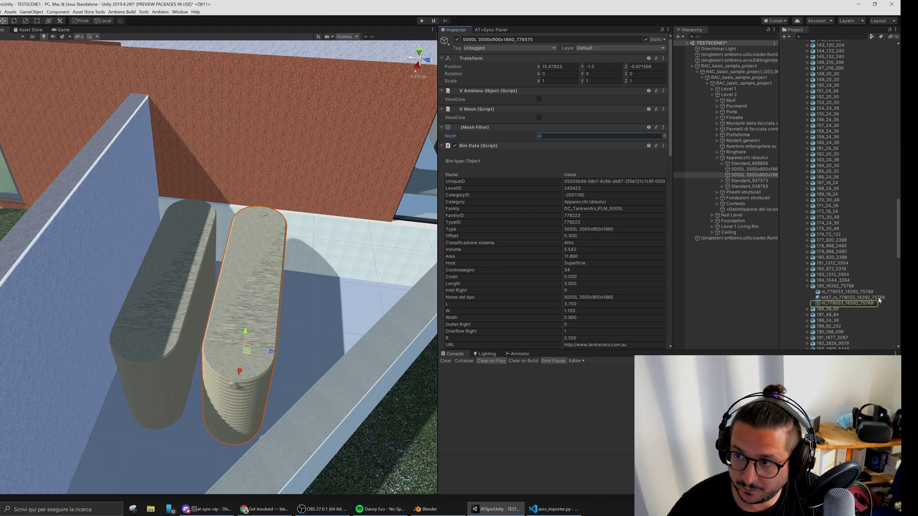
pyautogui.click(835, 286)
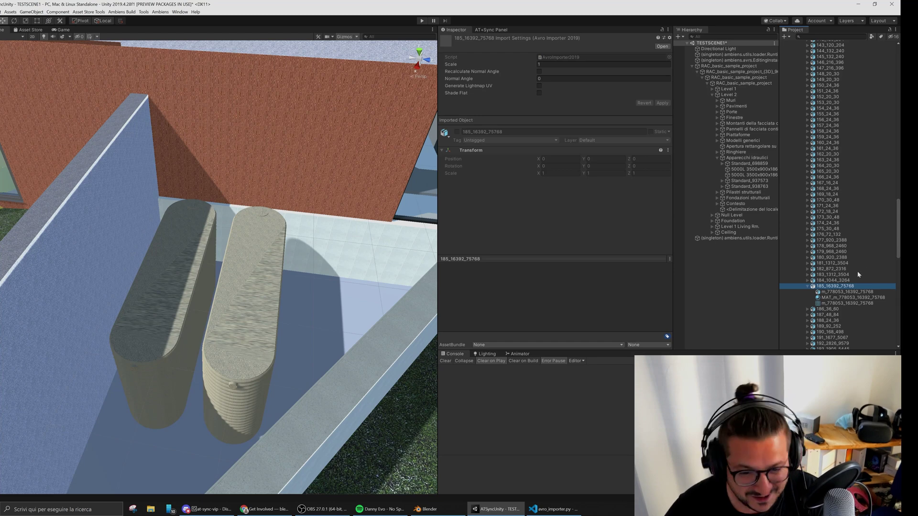
pyautogui.click(806, 286)
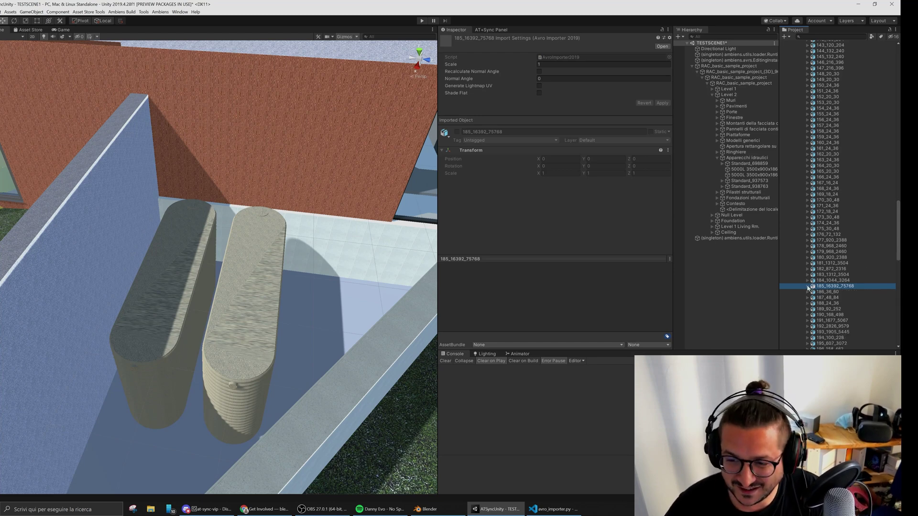
pyautogui.click(807, 286)
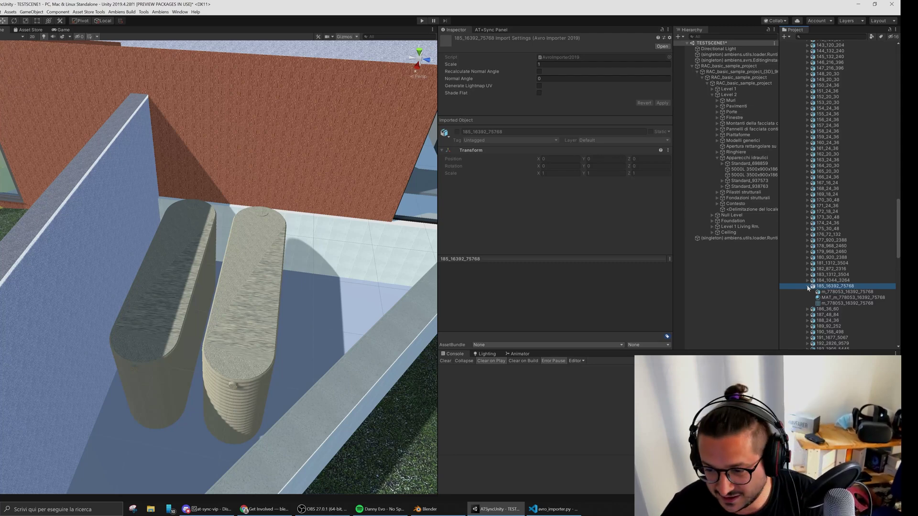
pyautogui.click(806, 286)
pyautogui.click(807, 286)
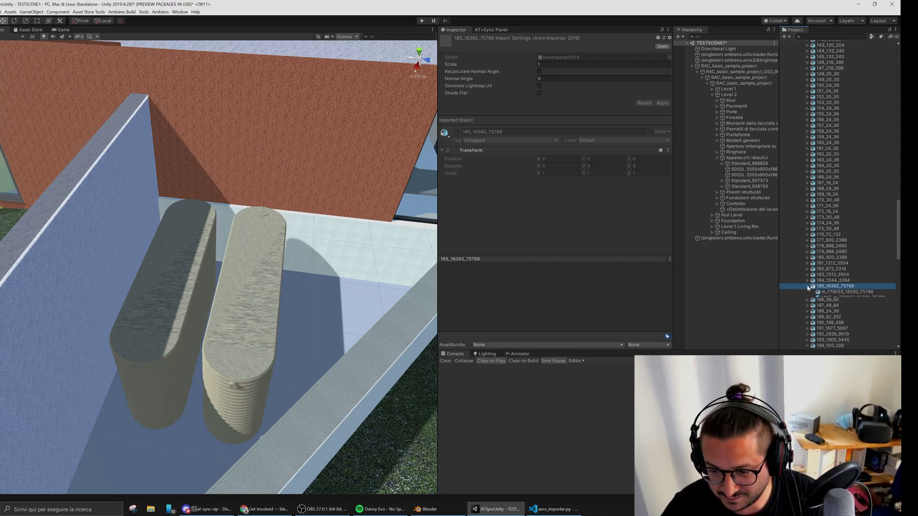
# Select the other tank, 5000L 3500x900x1860_778420, locate its mesh in the project, and select the parent model 185_16392_75768
pyautogui.click(744, 175)
pyautogui.click(830, 287)
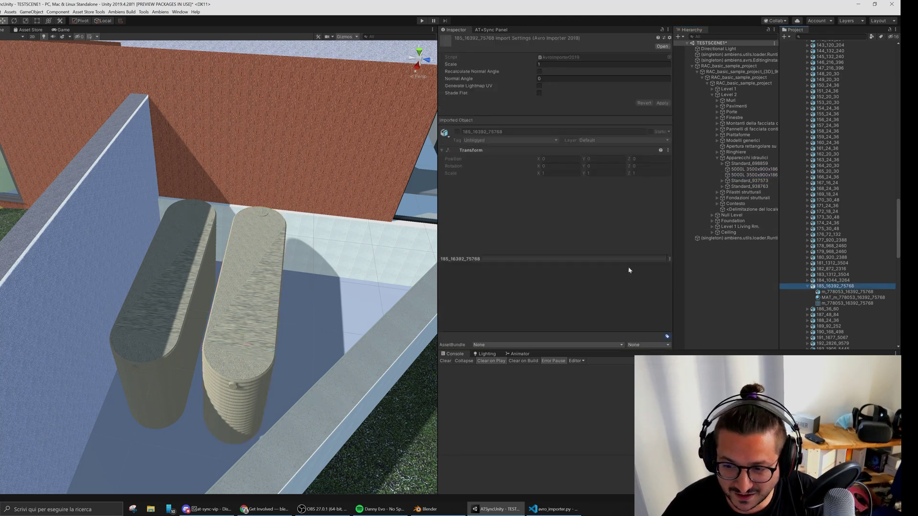
pyautogui.click(742, 170)
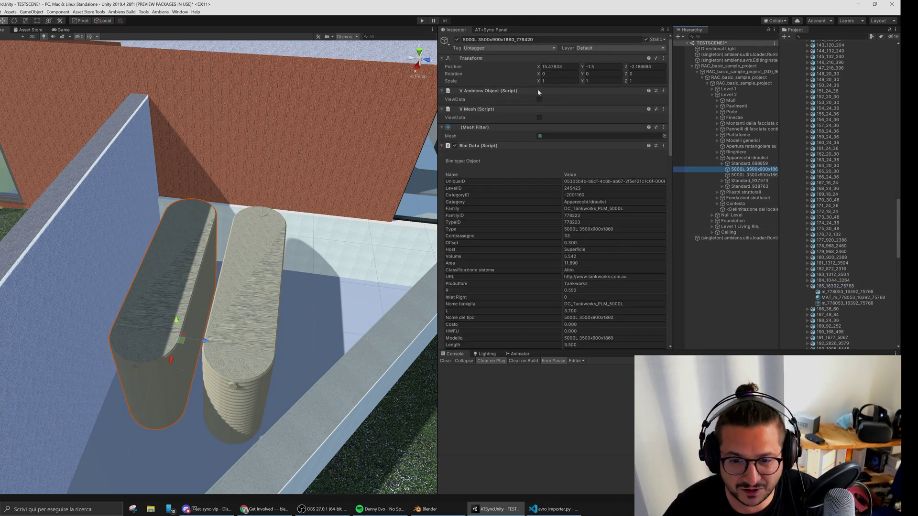
pyautogui.click(551, 137)
pyautogui.click(831, 286)
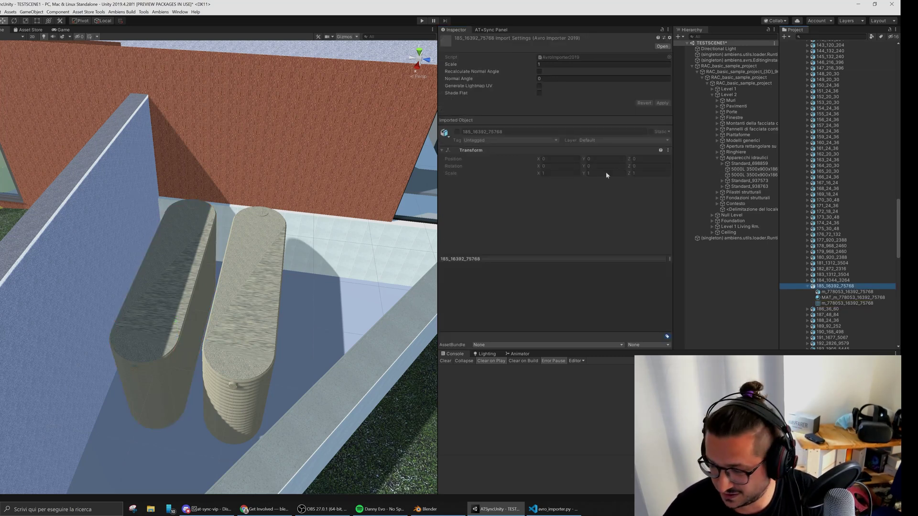
pyautogui.click(808, 287)
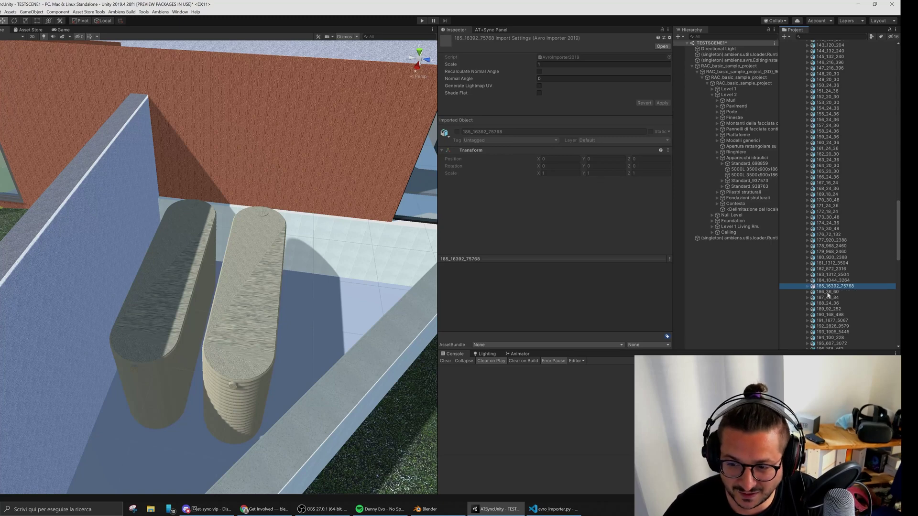
pyautogui.click(808, 287)
pyautogui.hotkey('alt', 'Tab')
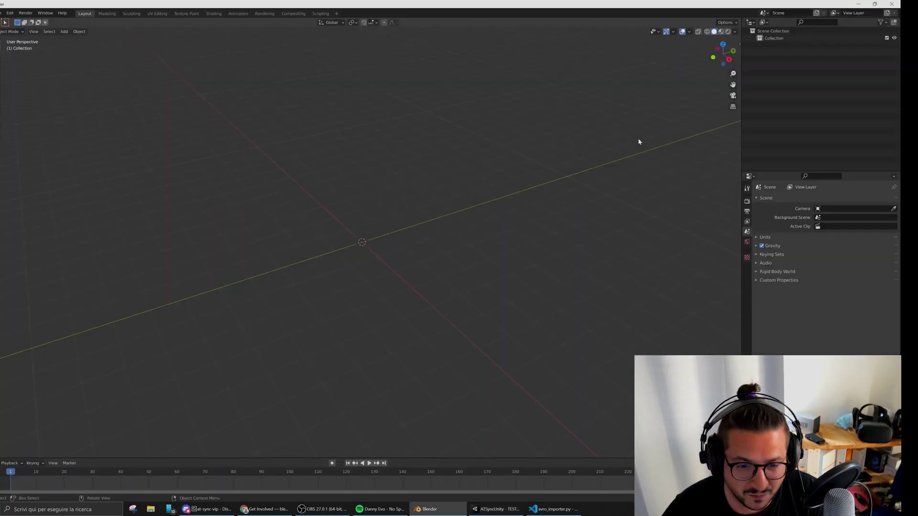
pyautogui.hotkey('alt', 'Tab')
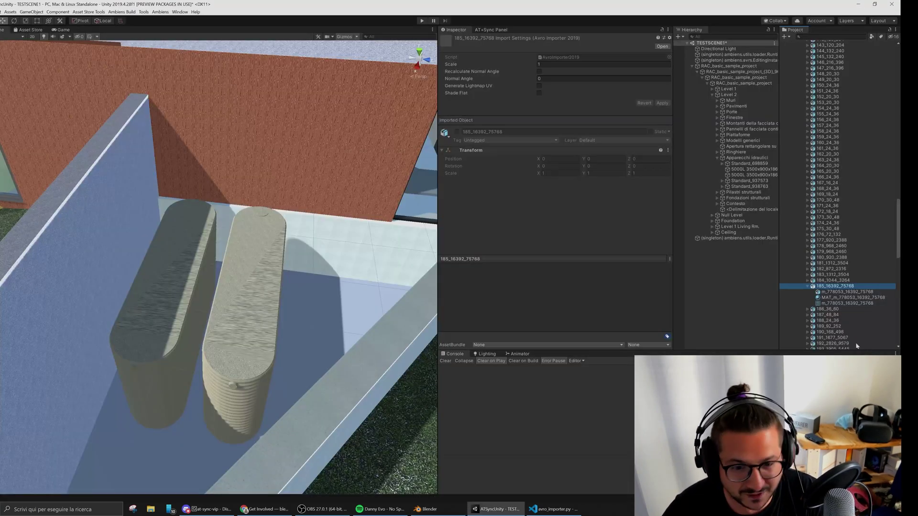
pyautogui.click(808, 286)
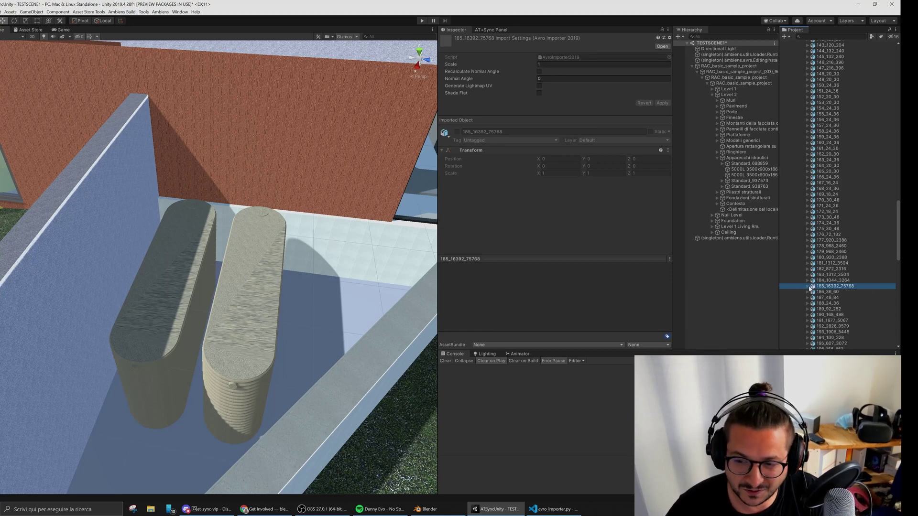
pyautogui.click(807, 287)
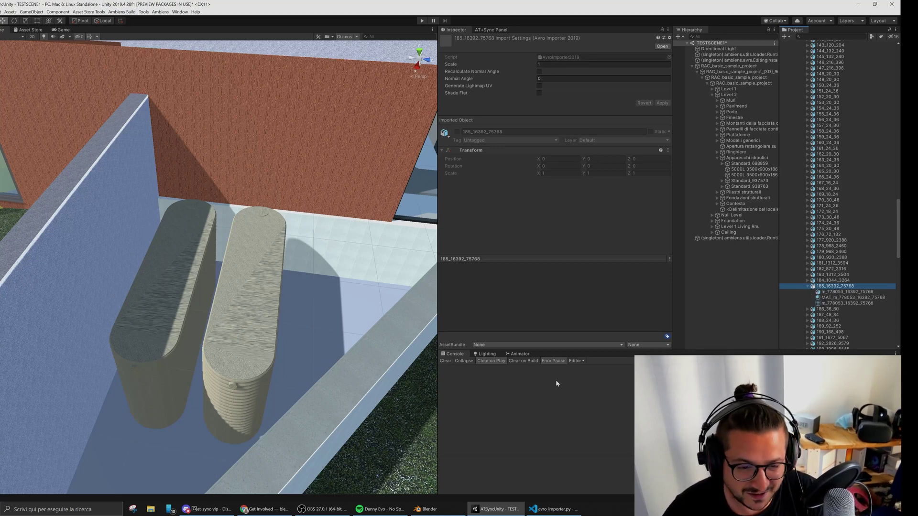
# Examine the two tanks in the scene from a slightly different angle and distance
pyautogui.scroll(3, 241, 303)
pyautogui.moveTo(277, 301)
pyautogui.mouseDown(button='right')
pyautogui.moveTo(253, 375)
pyautogui.moveTo(301, 311)
pyautogui.moveTo(286, 314)
pyautogui.mouseUp(button='right')
pyautogui.press('s')
pyautogui.press('w')
pyautogui.press('s')
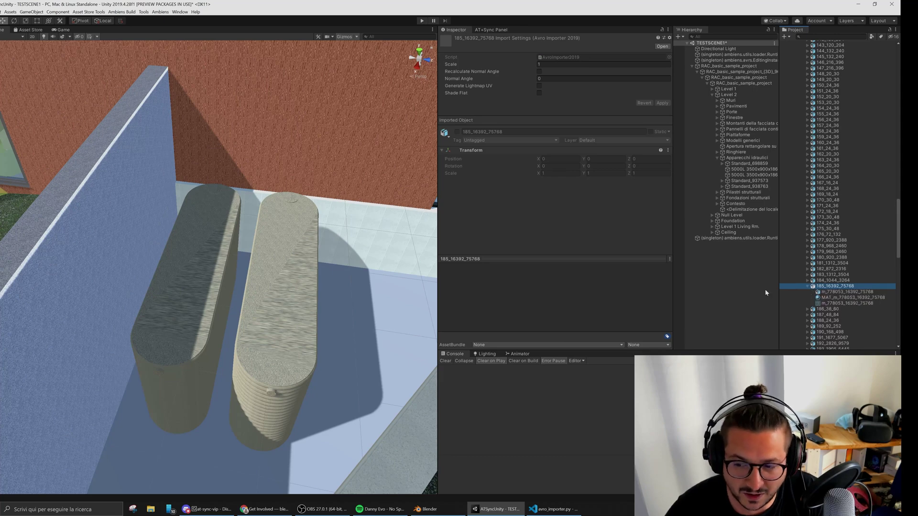
# Collapse the model 185_16392_75768 in the project and reveal its file in File Explorer
pyautogui.click(807, 286)
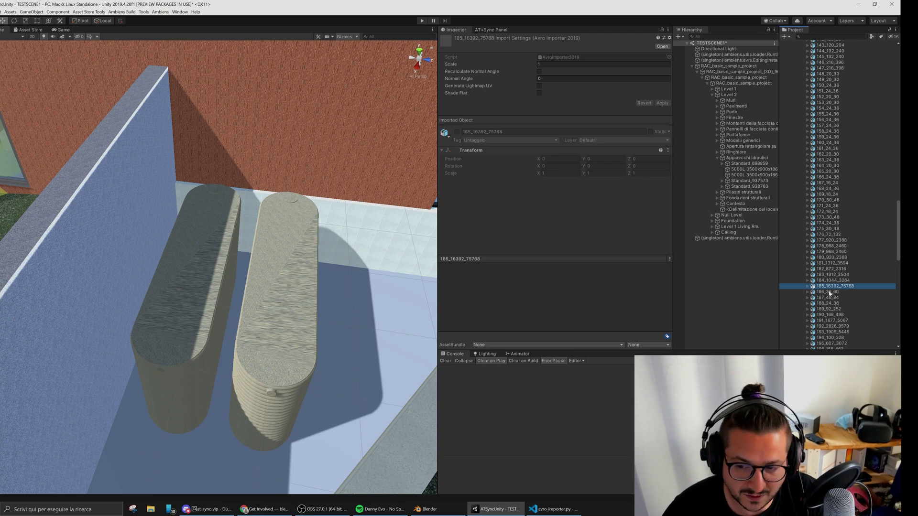
pyautogui.click(807, 286)
pyautogui.click(808, 286)
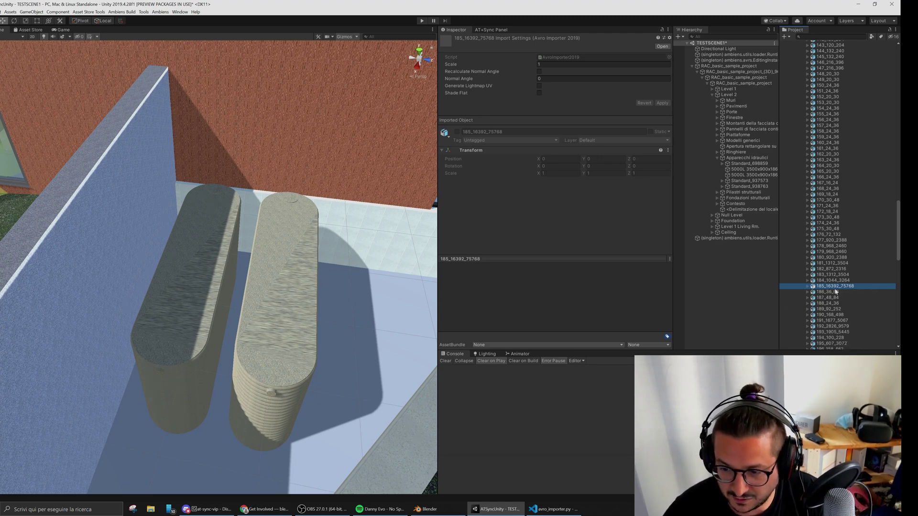
pyautogui.rightClick(832, 289)
pyautogui.click(836, 299)
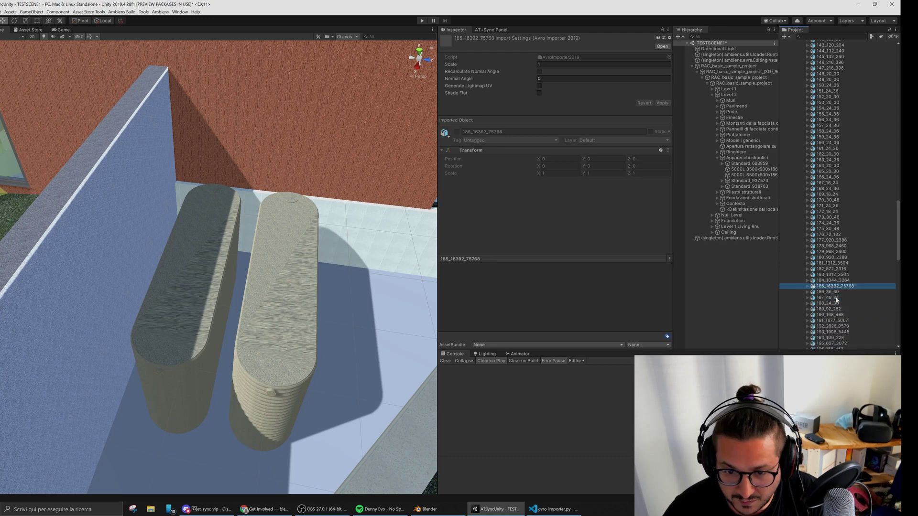
pyautogui.scroll(-3, 447, 356)
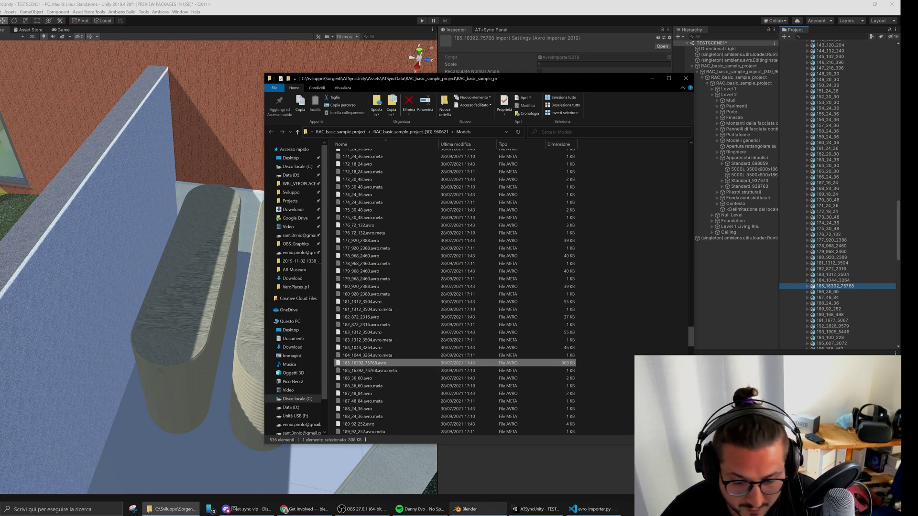
# Switch to Blender and start an import of an AmbiensVR Object (.avro) file
pyautogui.click(466, 509)
pyautogui.click(2, 13)
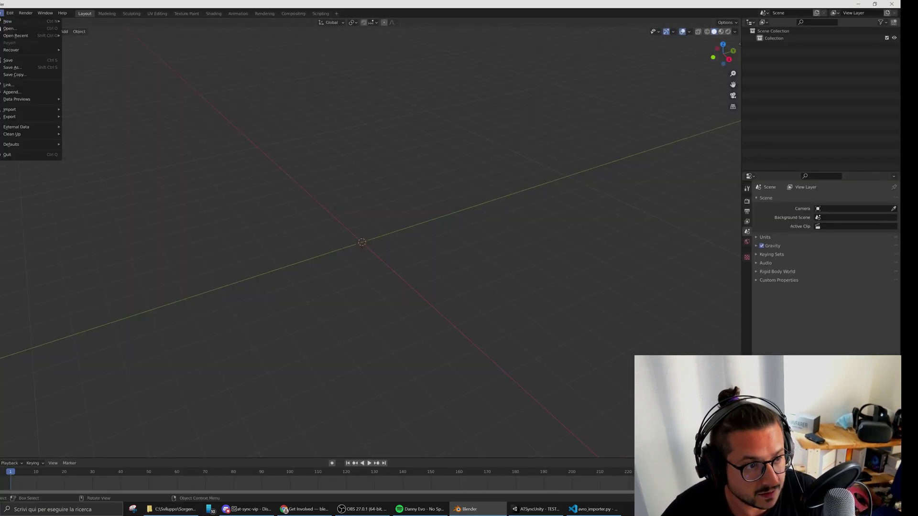
pyautogui.moveTo(54, 112)
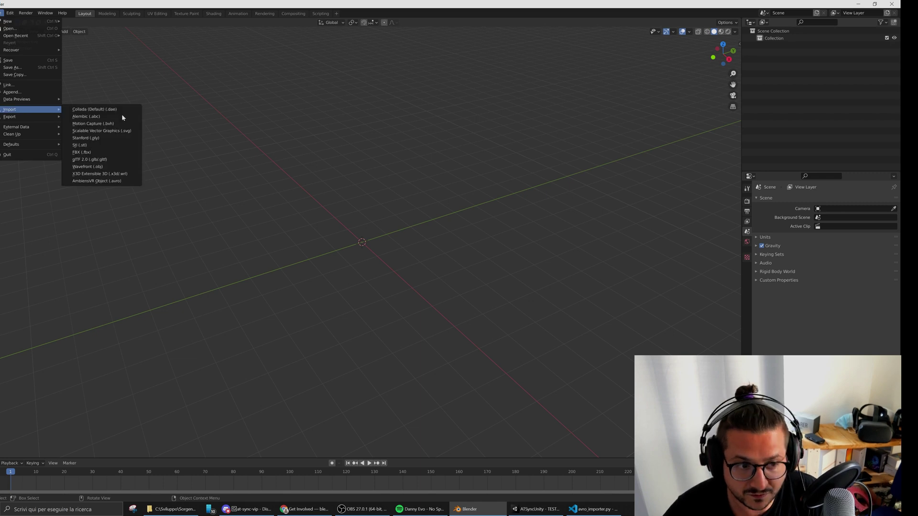
pyautogui.hotkey('alt', 'Tab')
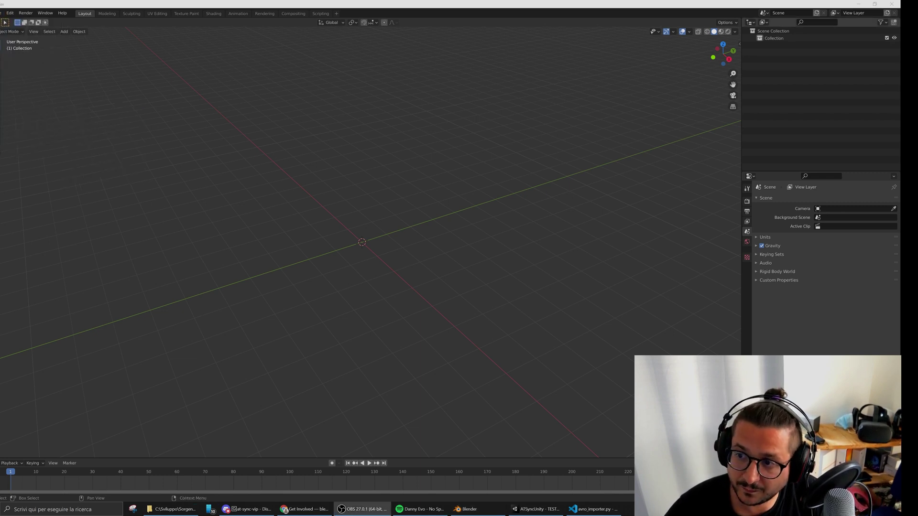
pyautogui.click(2, 13)
pyautogui.moveTo(15, 111)
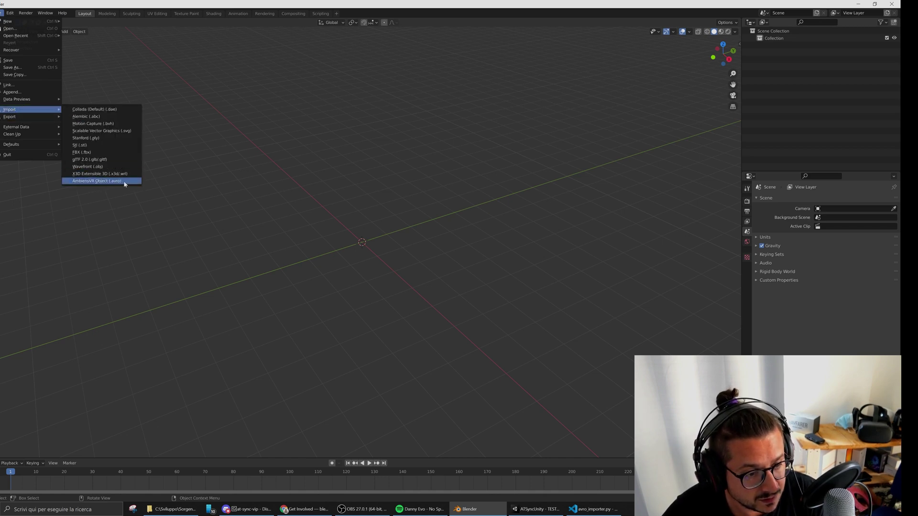
pyautogui.click(105, 181)
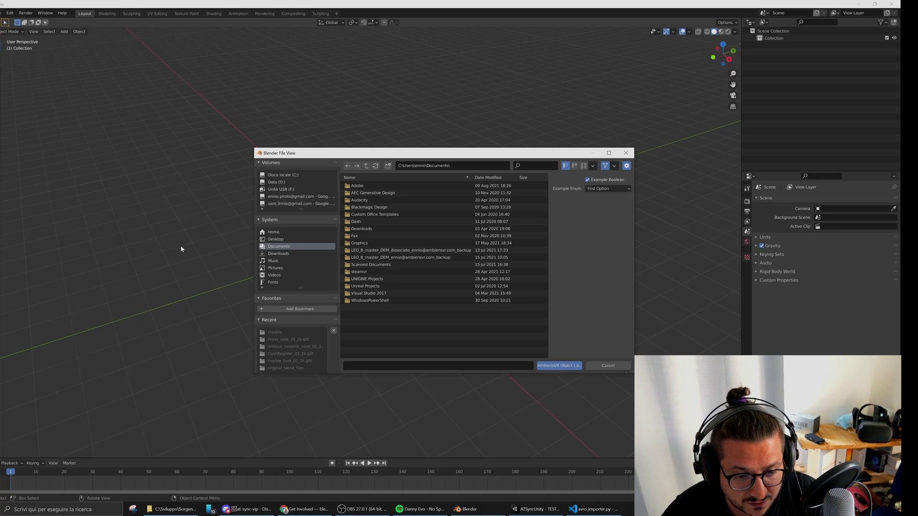
# Copy the Models folder path from File Explorer and open that folder in Blender's import file browser
pyautogui.hotkey('alt', 'Tab')
pyautogui.hotkey('alt', 'Tab')
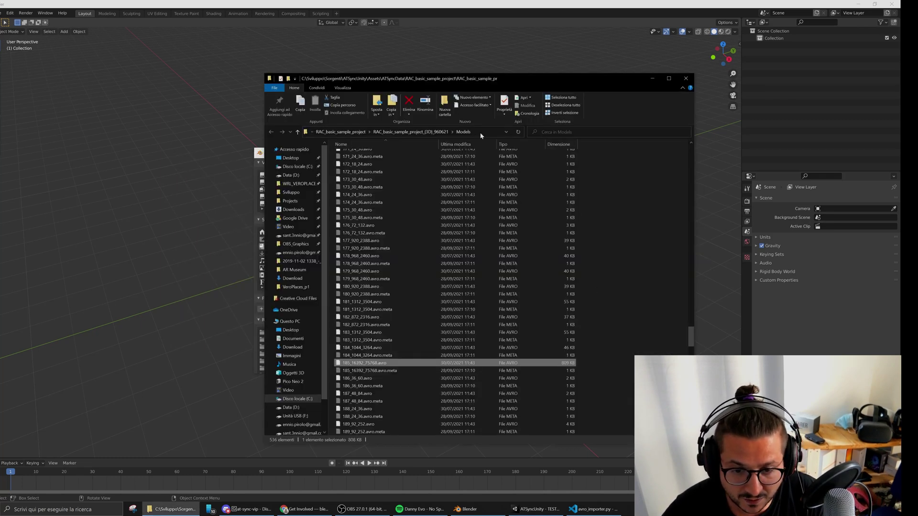
pyautogui.click(480, 132)
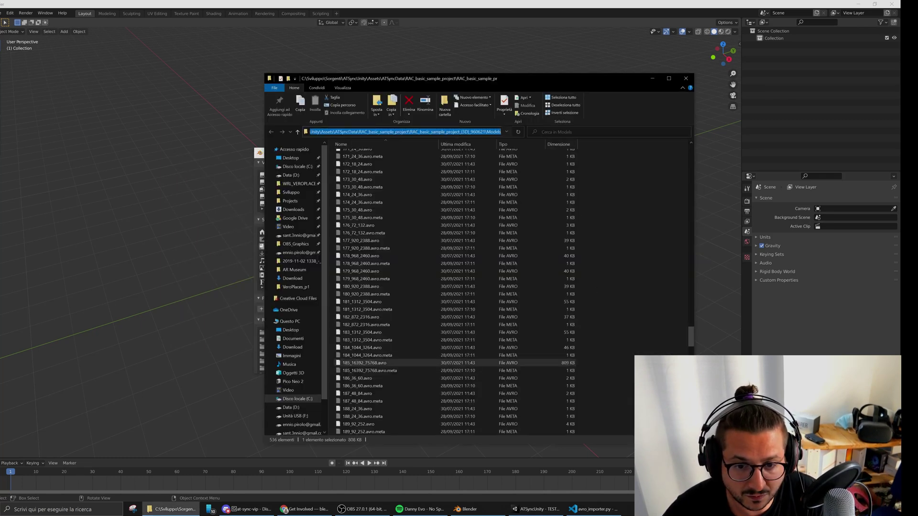
pyautogui.hotkey('alt', 'Tab')
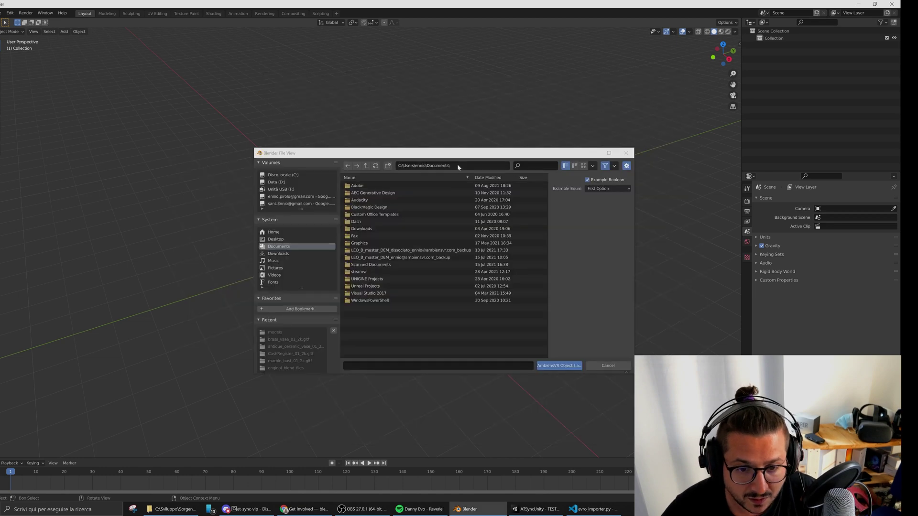
pyautogui.click(457, 165)
pyautogui.hotkey('ctrl', 'v')
pyautogui.press('Return')
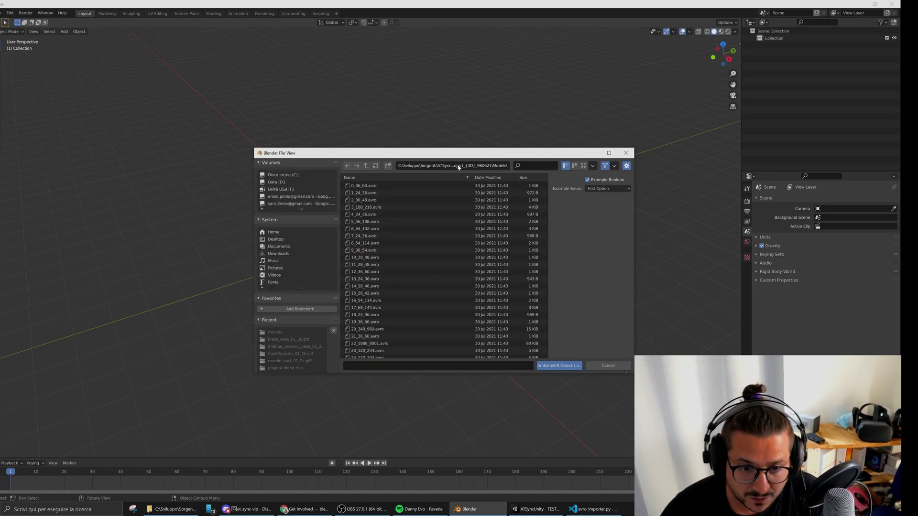
# Import the model file 185_16392_75768.avro from the Models folder into the Blender scene
pyautogui.scroll(-8, 448, 248)
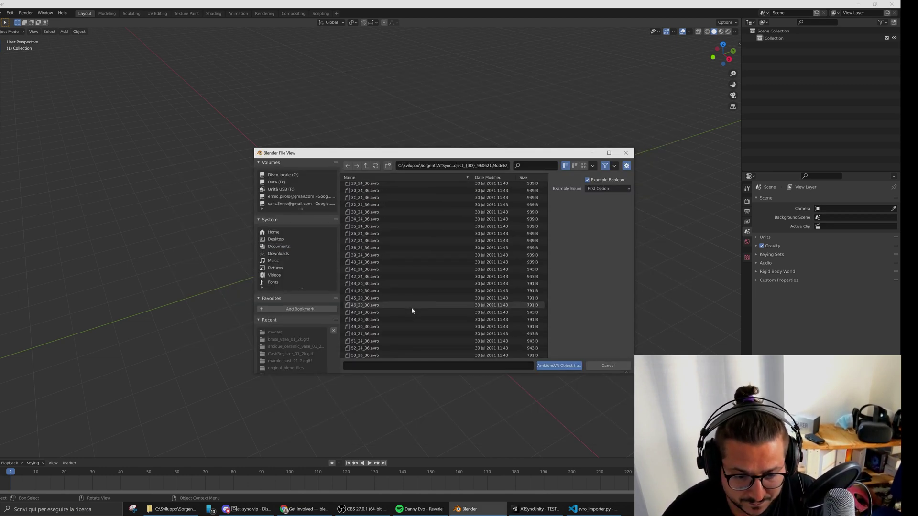
pyautogui.scroll(-5, 411, 308)
pyautogui.scroll(-5, 411, 327)
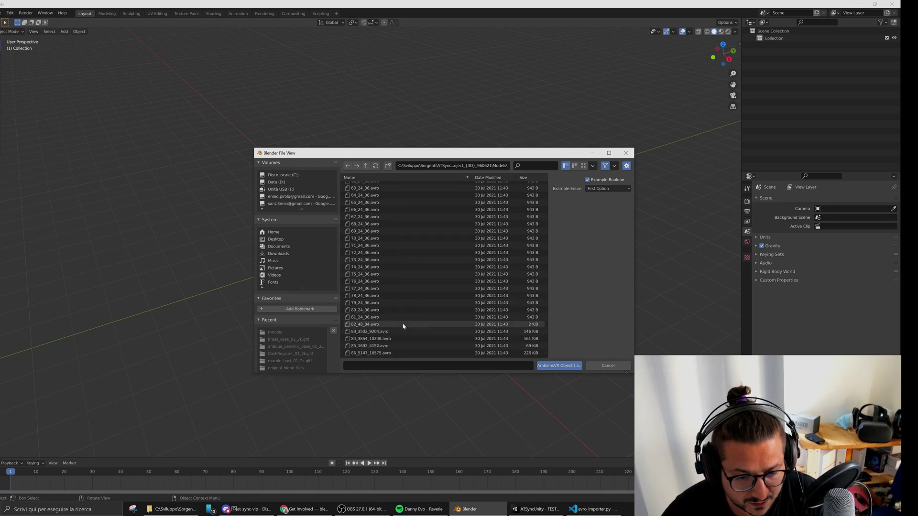
pyautogui.scroll(-16, 403, 325)
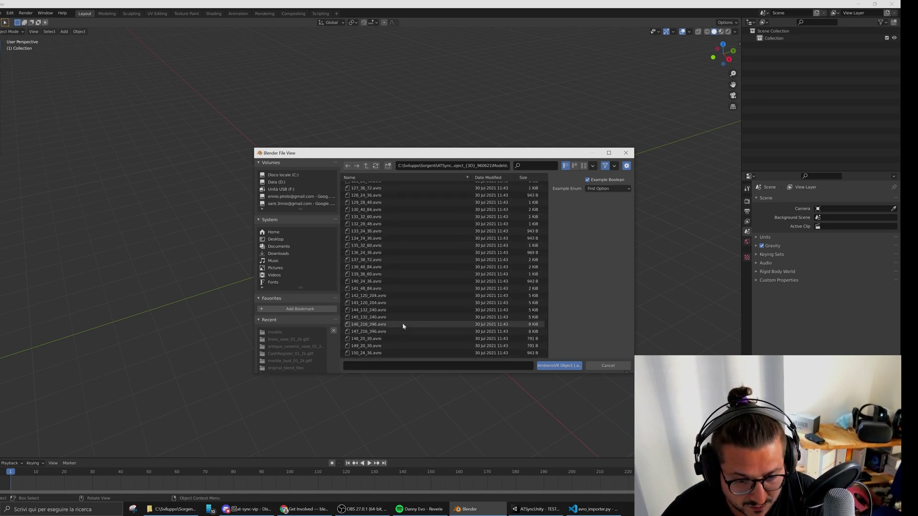
pyautogui.scroll(-9, 402, 323)
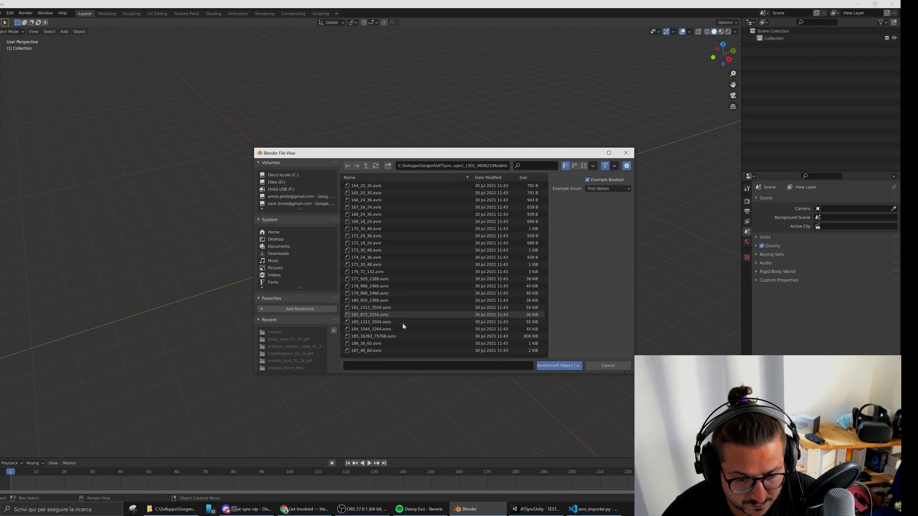
pyautogui.click(392, 337)
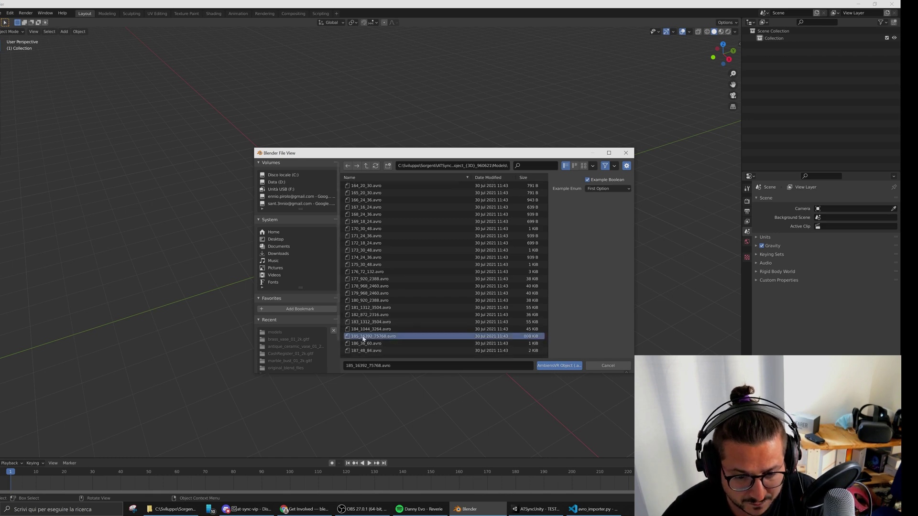
pyautogui.hotkey('alt', 'Tab')
pyautogui.hotkey('alt', 'Tab')
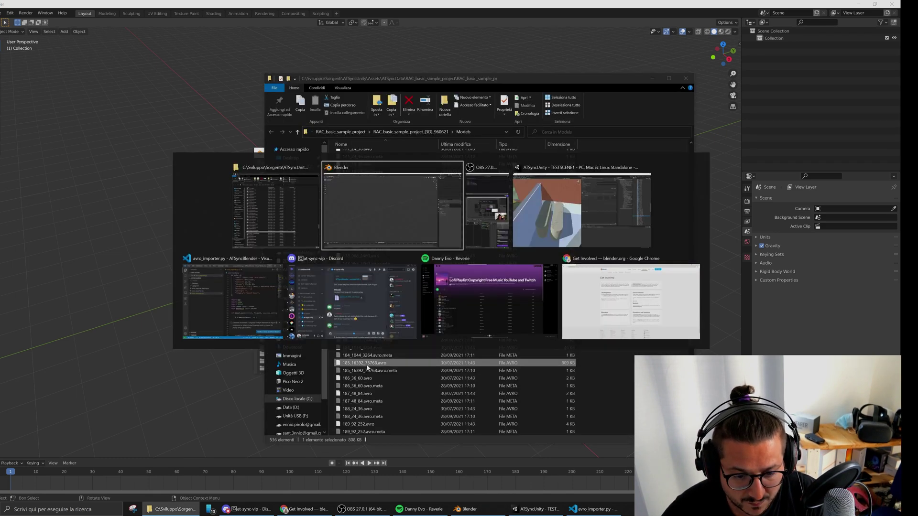
pyautogui.doubleClick(367, 337)
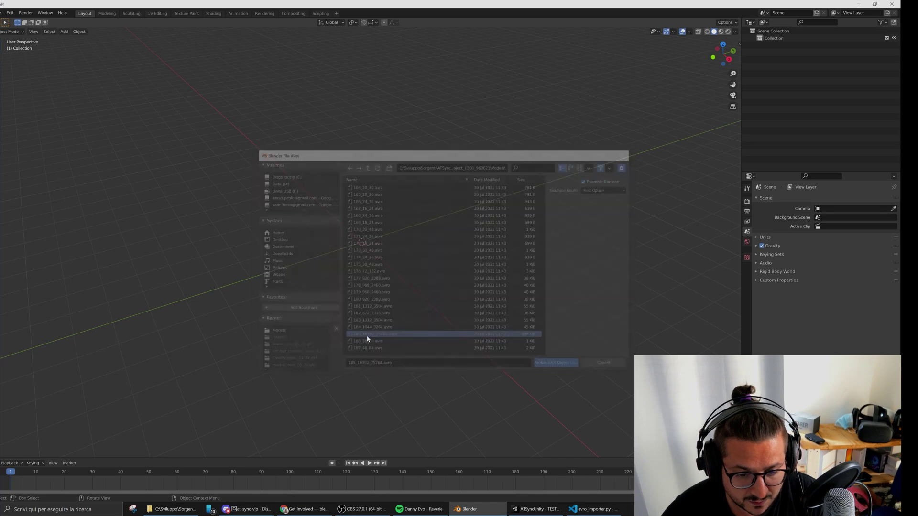
# Inspect the imported tank mesh from several angles and open it in the UV Editing workspace
pyautogui.scroll(5, 367, 338)
pyautogui.moveTo(405, 310)
pyautogui.mouseDown(button='middle')
pyautogui.moveTo(389, 288)
pyautogui.moveTo(365, 311)
pyautogui.moveTo(432, 293)
pyautogui.moveTo(434, 301)
pyautogui.moveTo(418, 303)
pyautogui.mouseUp(button='middle')
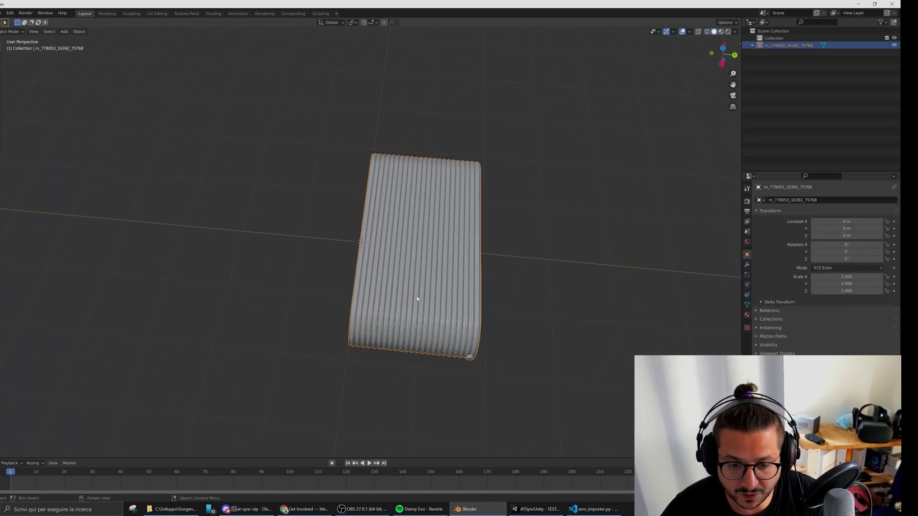
pyautogui.moveTo(294, 255); pyautogui.dragTo(313, 268, button='middle')
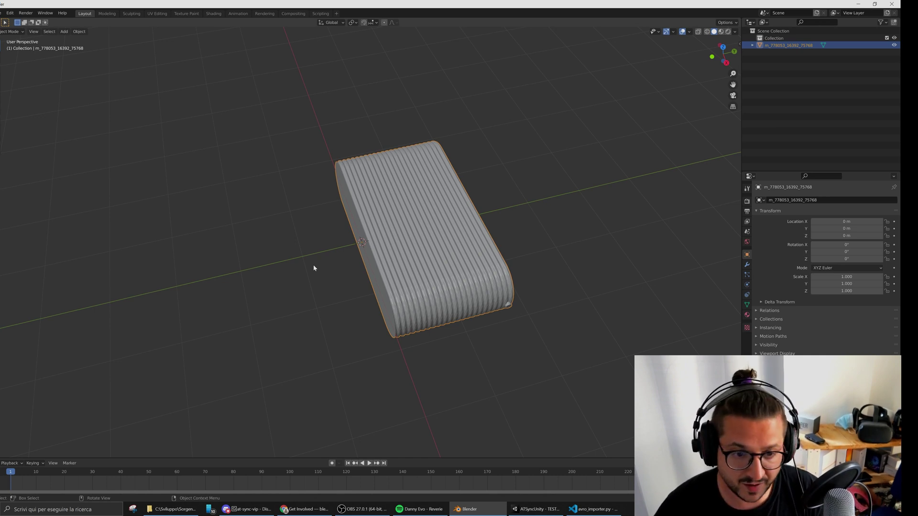
pyautogui.click(156, 13)
pyautogui.scroll(3, 549, 269)
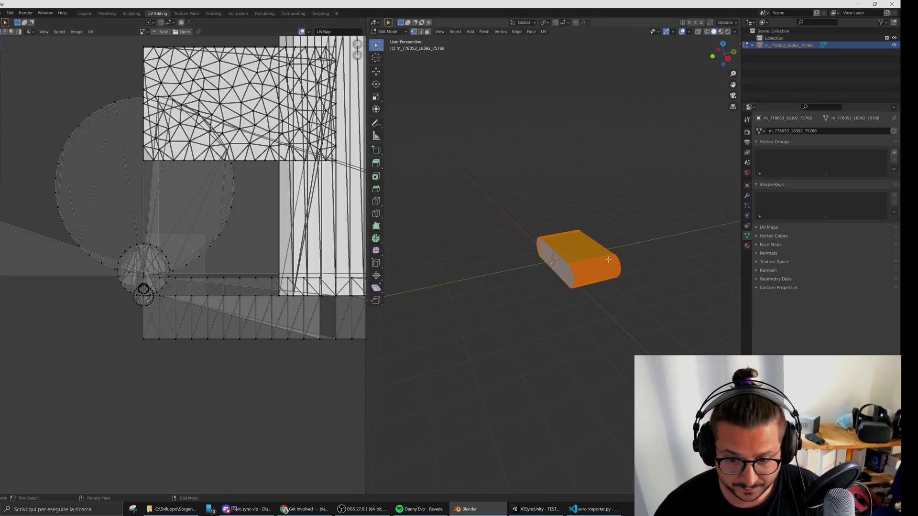
pyautogui.moveTo(549, 269); pyautogui.dragTo(569, 337, button='middle')
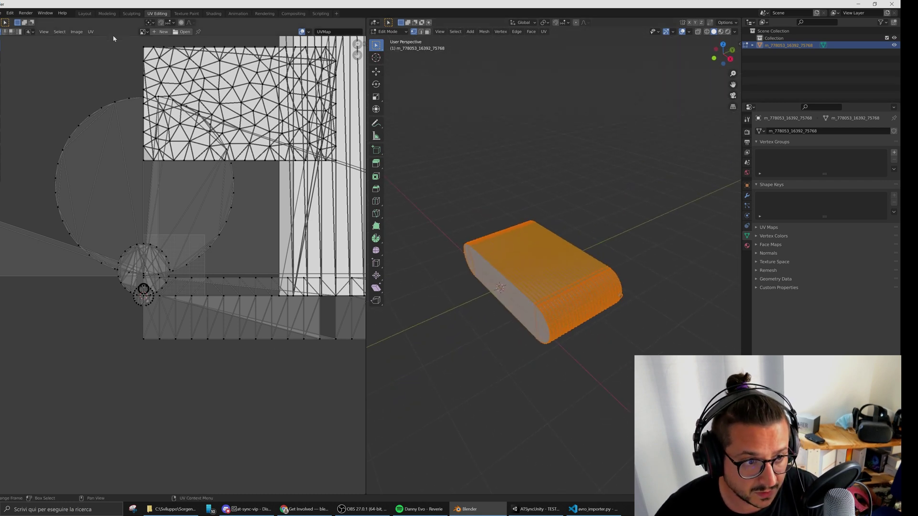
# Unwrap the whole tank mesh with Smart UV Project at a 66° angle limit and frame the new UV layout
pyautogui.click(91, 32)
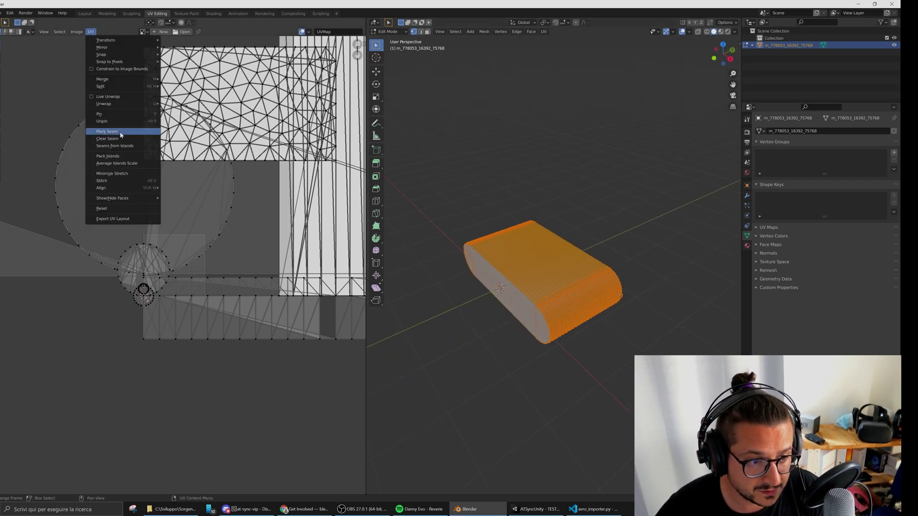
pyautogui.moveTo(116, 108)
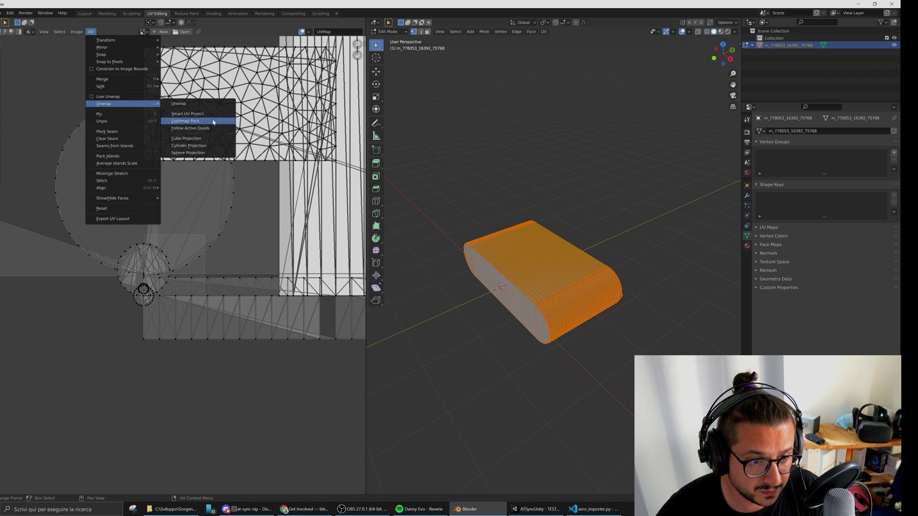
pyautogui.click(187, 113)
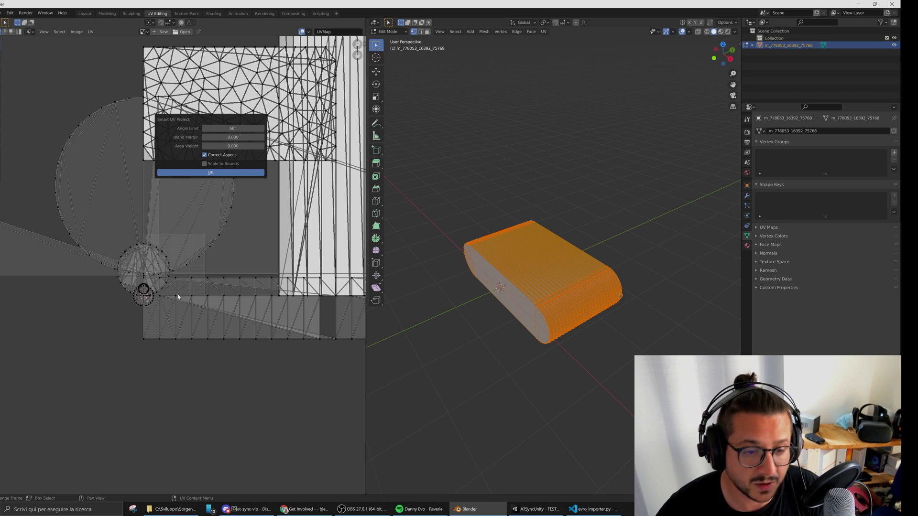
pyautogui.press('Return')
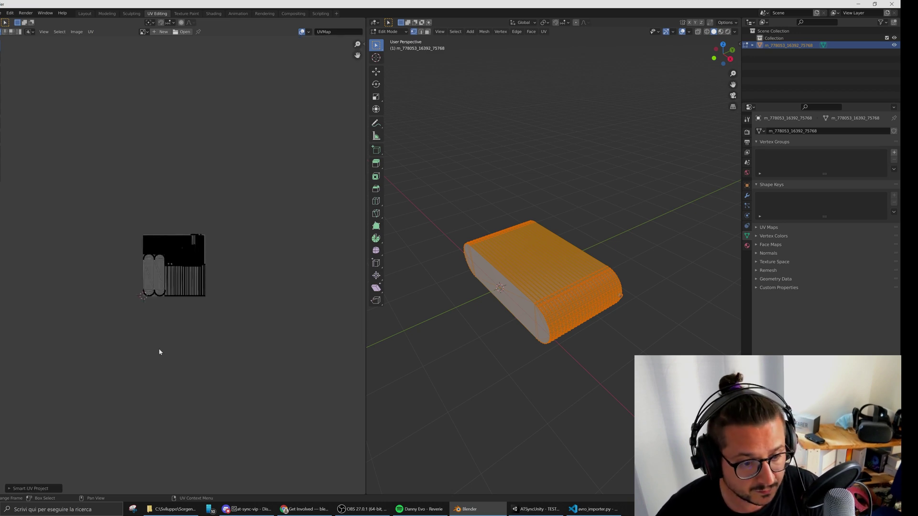
pyautogui.press('Home')
pyautogui.scroll(1, 161, 292)
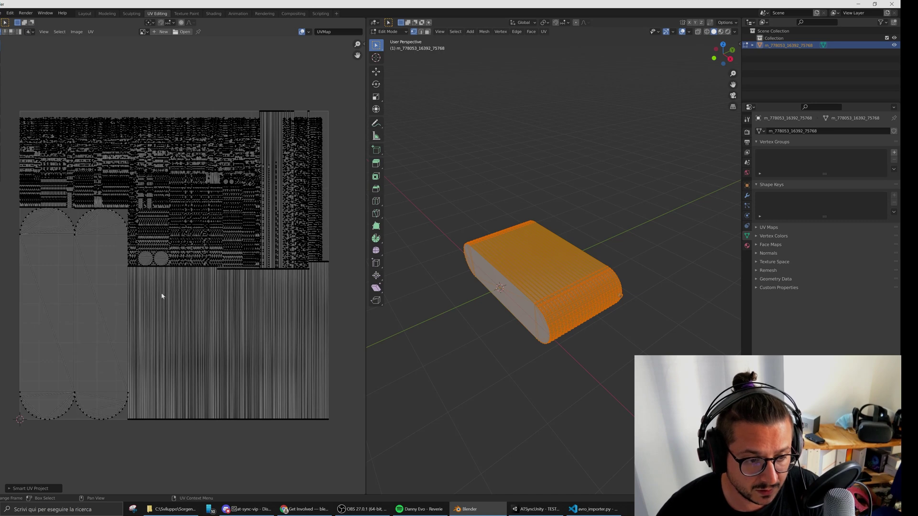
pyautogui.moveTo(162, 297); pyautogui.dragTo(170, 271, button='middle')
pyautogui.scroll(1, 497, 339)
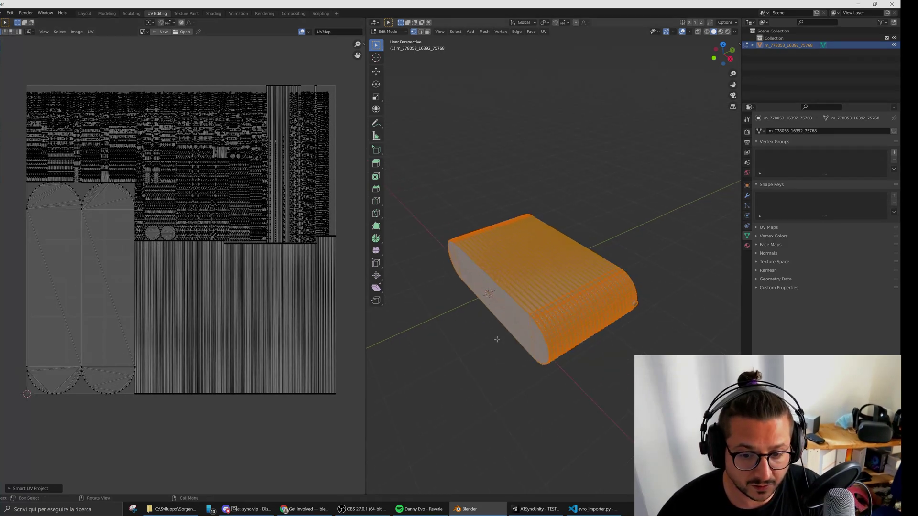
# Return the tank to Object Mode and start an export as an AmbiensVR Object (.avro) file
pyautogui.press('Tab')
pyautogui.moveTo(465, 387); pyautogui.dragTo(540, 402, button='middle')
pyautogui.click(3, 13)
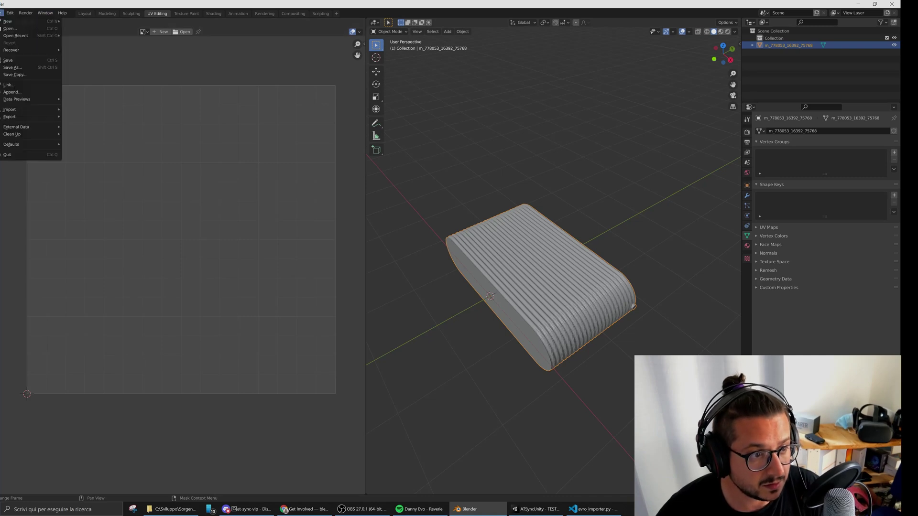
pyautogui.moveTo(30, 119)
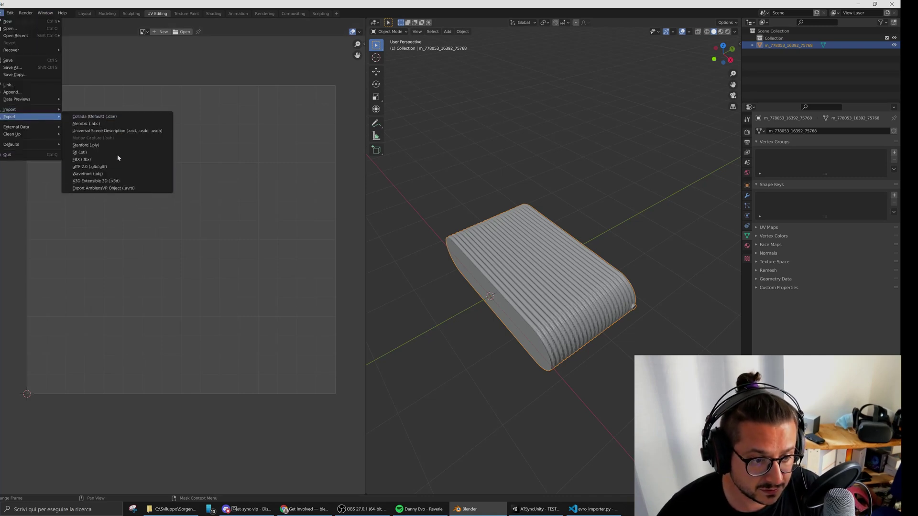
pyautogui.click(143, 189)
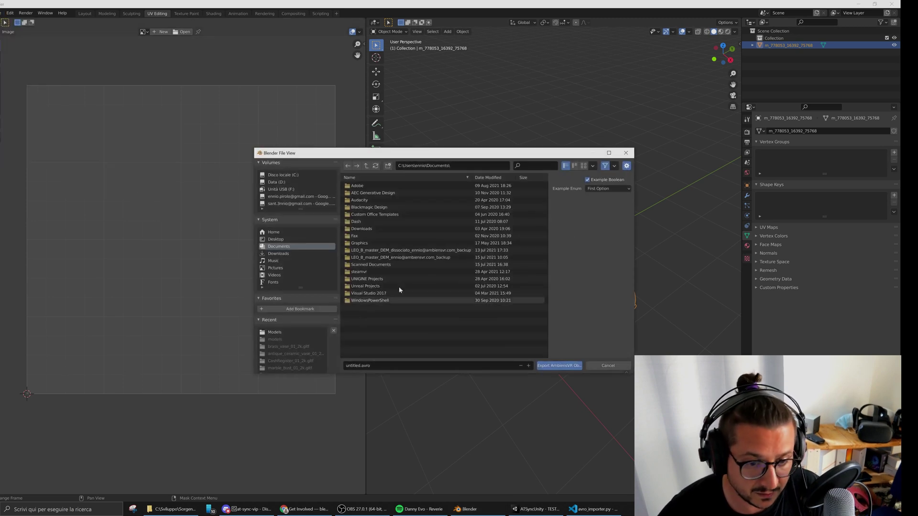
# Export the tank to the recent Models folder, overwriting 185_16392_75768.avro
pyautogui.click(274, 332)
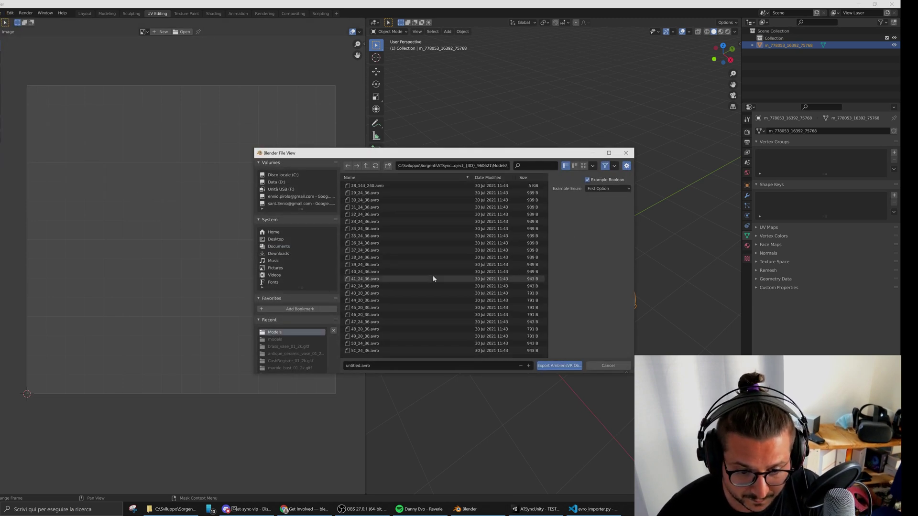
pyautogui.scroll(-10, 432, 282)
pyautogui.scroll(-15, 432, 285)
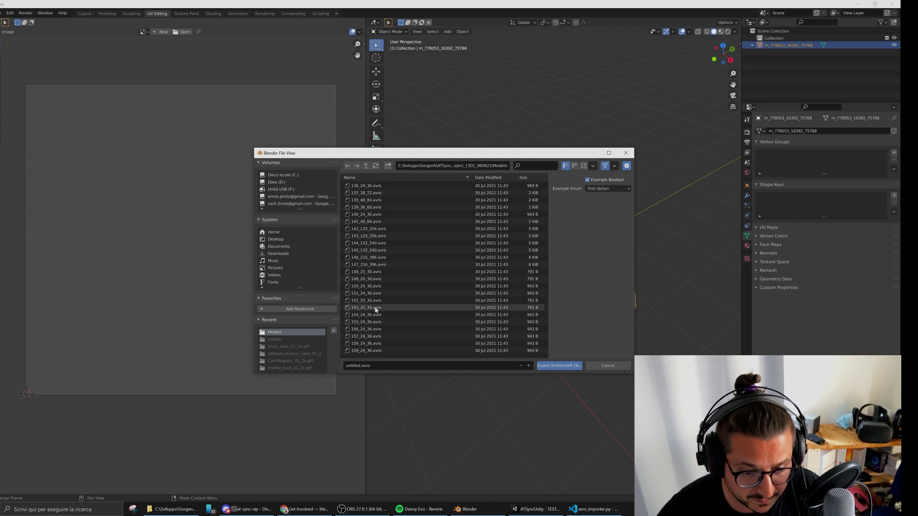
pyautogui.scroll(-7, 375, 309)
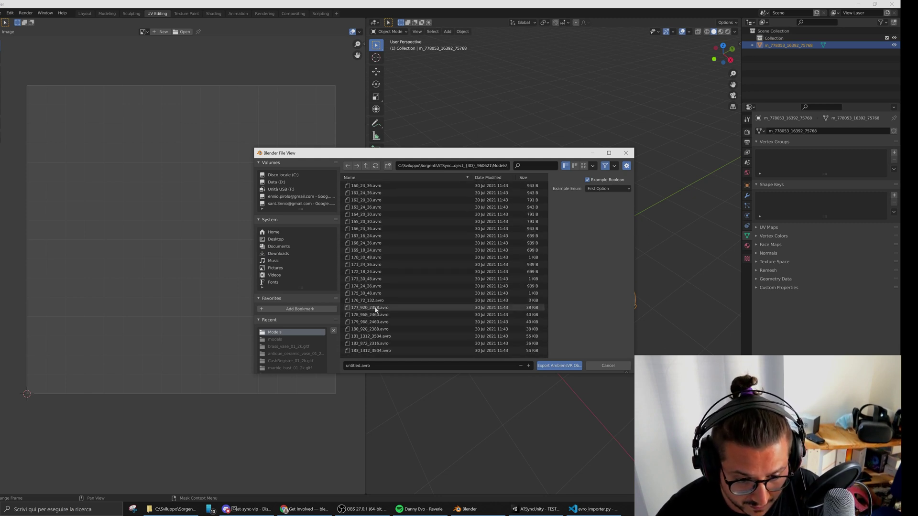
pyautogui.scroll(-1, 385, 335)
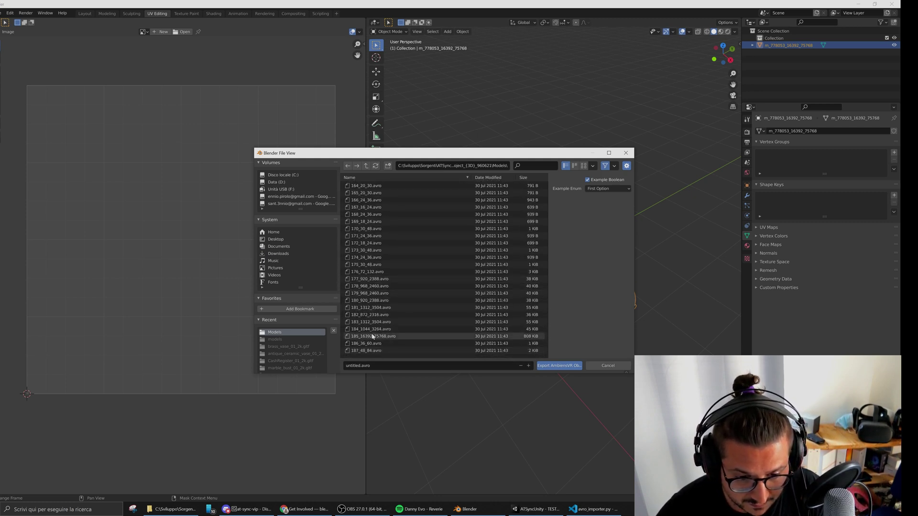
pyautogui.click(395, 336)
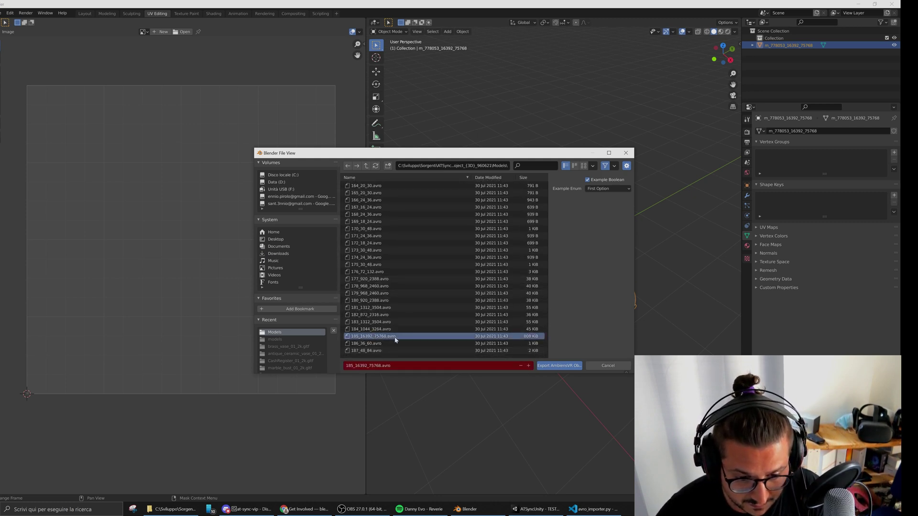
pyautogui.click(553, 365)
# Switch to the Unity project and examine the two tanks in the scene for the exported model changes
pyautogui.hotkey('alt', 'Tab')
pyautogui.press('Tab')
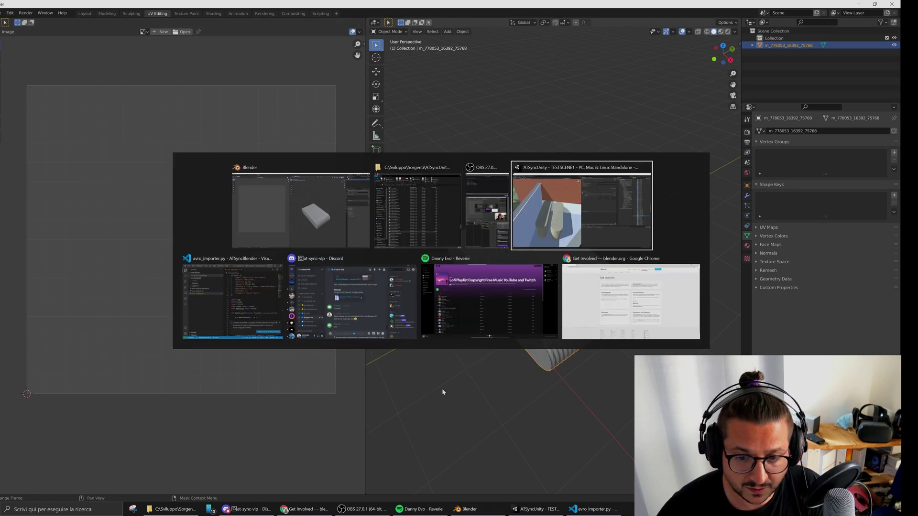
pyautogui.scroll(-3, 364, 331)
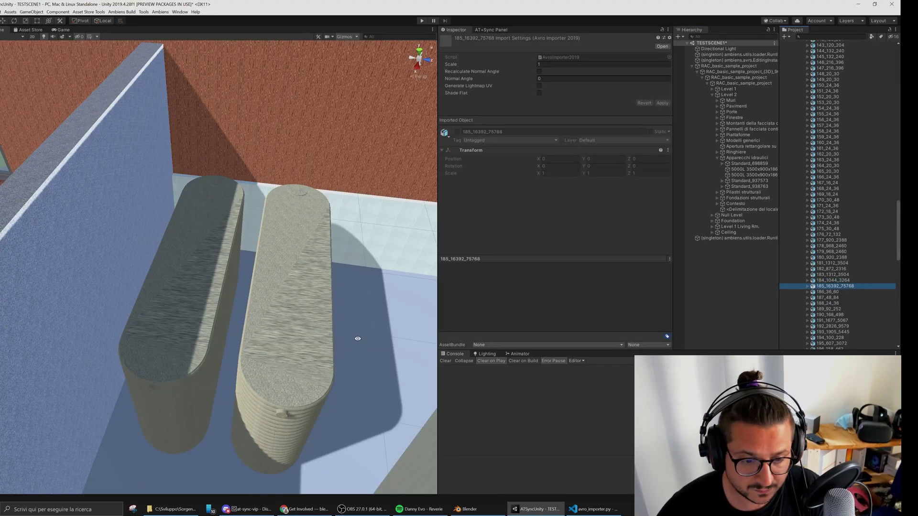
pyautogui.hotkey('alt', 'Tab')
pyautogui.hotkey('alt', 'Tab')
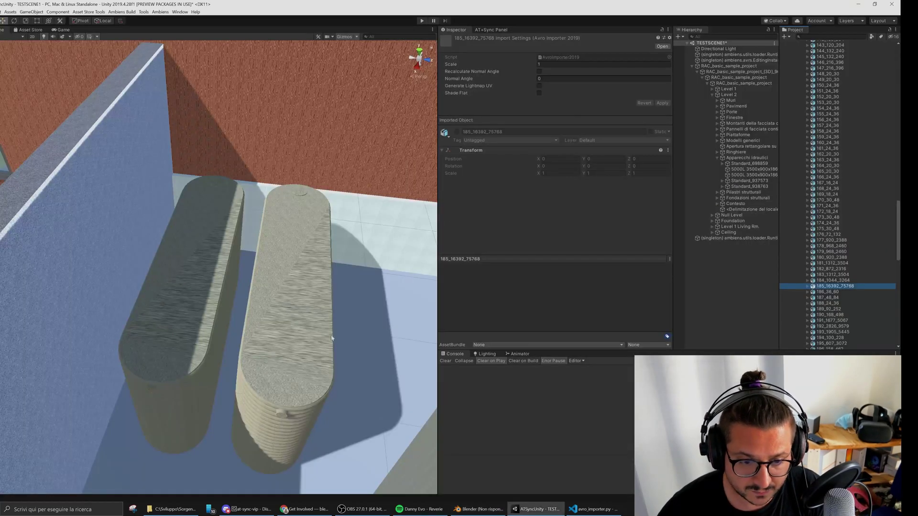
pyautogui.scroll(-3, 324, 328)
pyautogui.scroll(2, 323, 328)
pyautogui.moveTo(323, 327); pyautogui.dragTo(323, 331, button='middle')
pyautogui.keyDown('alt'); pyautogui.moveTo(323, 331); pyautogui.dragTo(306, 337); pyautogui.keyUp('alt')
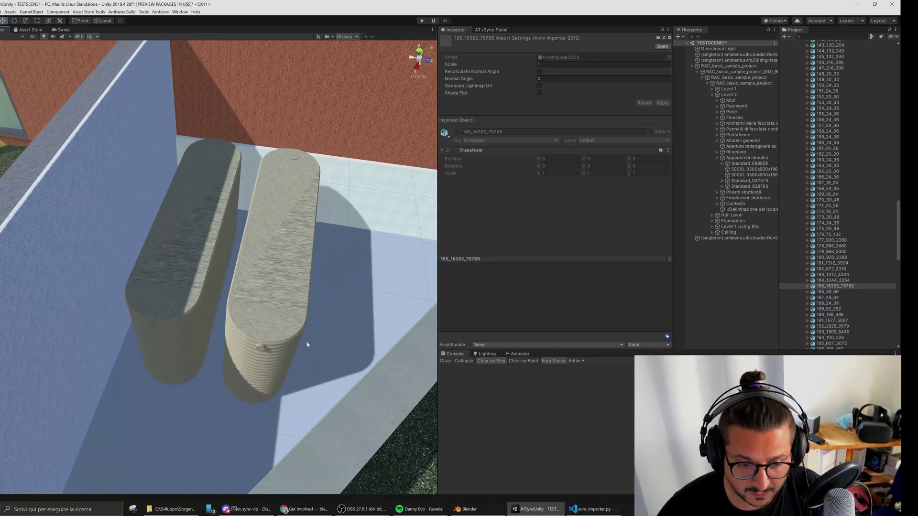
# Check the tank in Blender, return to Unity and examine the texture mapping on both tanks up close
pyautogui.click(492, 511)
pyautogui.scroll(3, 432, 322)
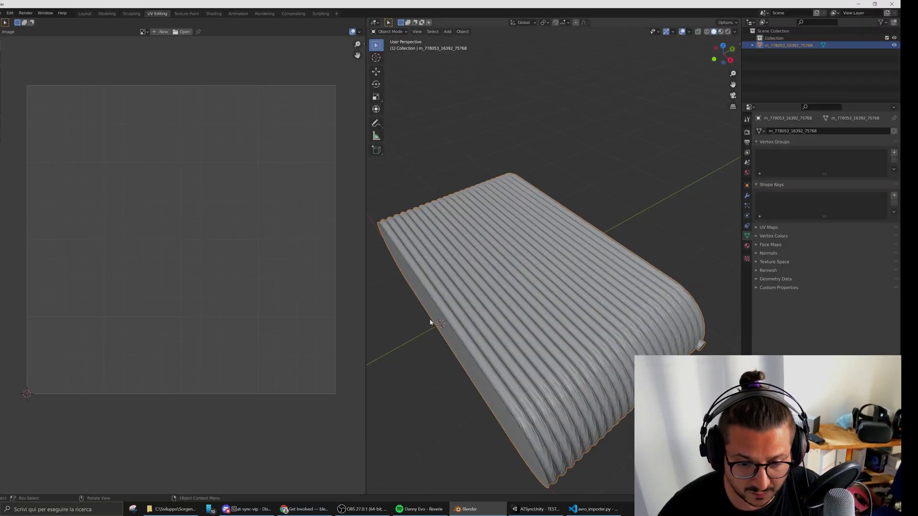
pyautogui.scroll(-2, 432, 330)
pyautogui.hotkey('alt', 'Tab')
pyautogui.moveTo(337, 308); pyautogui.dragTo(358, 266, button='middle')
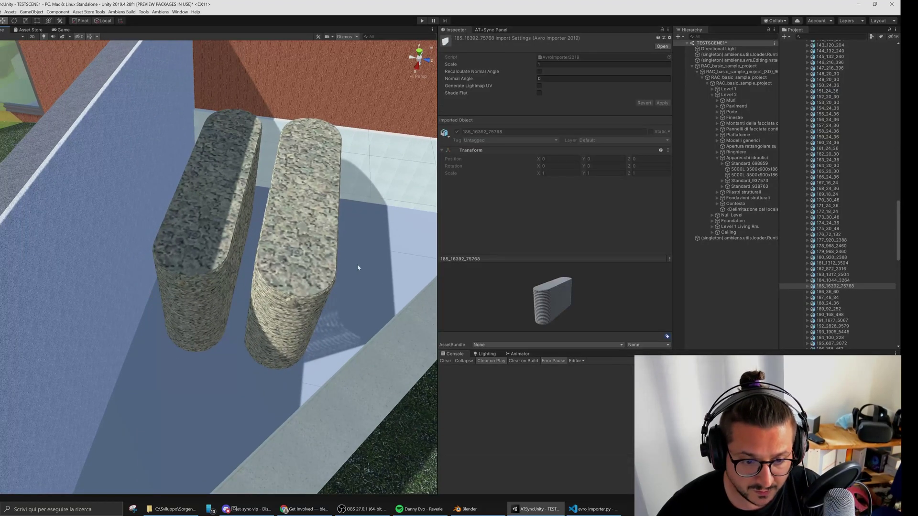
pyautogui.moveTo(309, 218); pyautogui.dragTo(336, 204, button='right')
pyautogui.scroll(3, 242, 274)
pyautogui.scroll(2, 242, 273)
# Set the Main Maps tiling of the 5000L tank's Tankworks-Colorbond PaleEucalypt material to X 10 and Y 10
pyautogui.click(224, 281)
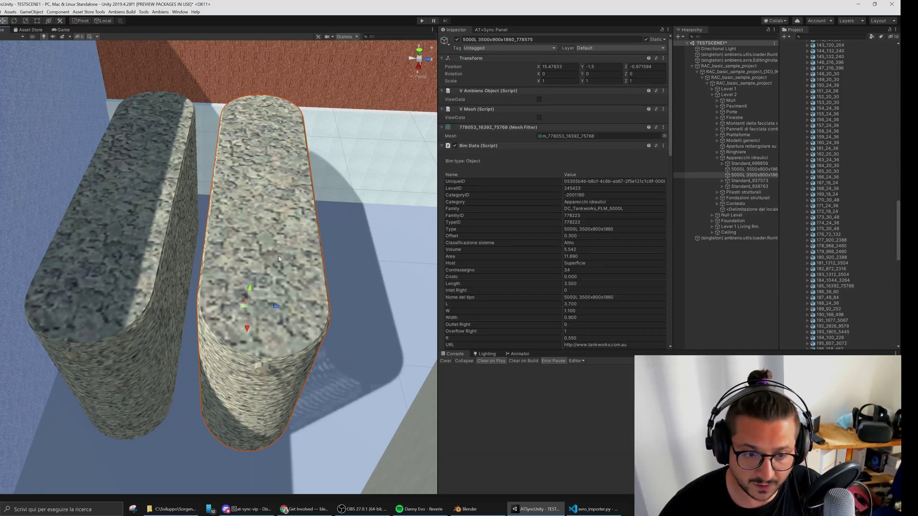
pyautogui.scroll(-10, 530, 233)
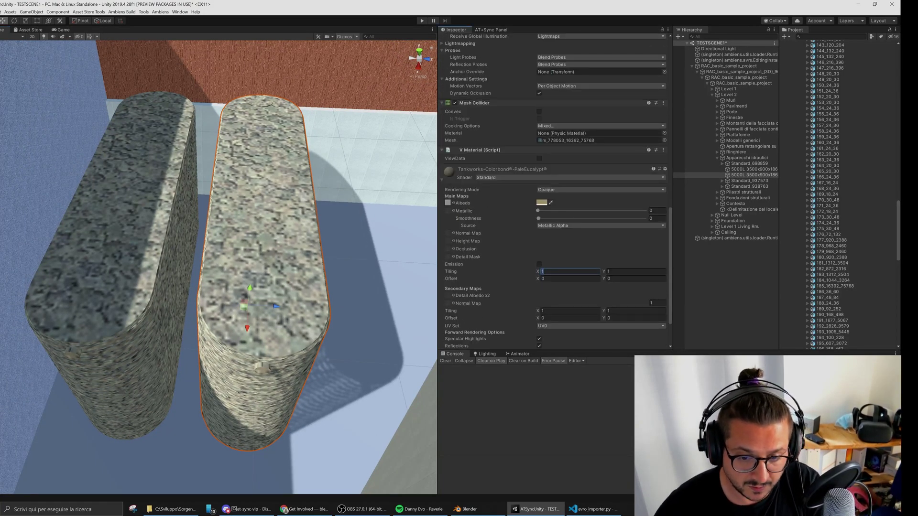
pyautogui.write('10')
pyautogui.press('Tab')
pyautogui.write('10')
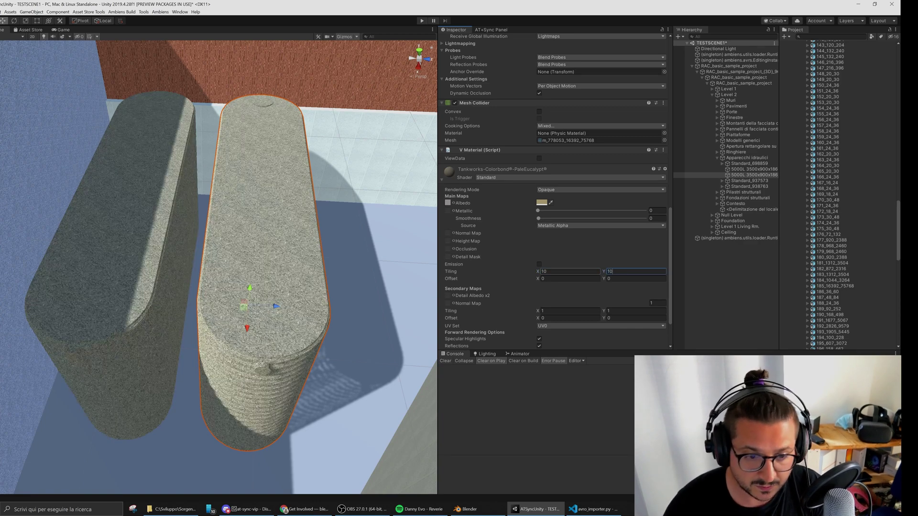
pyautogui.keyDown('alt'); pyautogui.moveTo(328, 294); pyautogui.dragTo(206, 249); pyautogui.keyUp('alt')
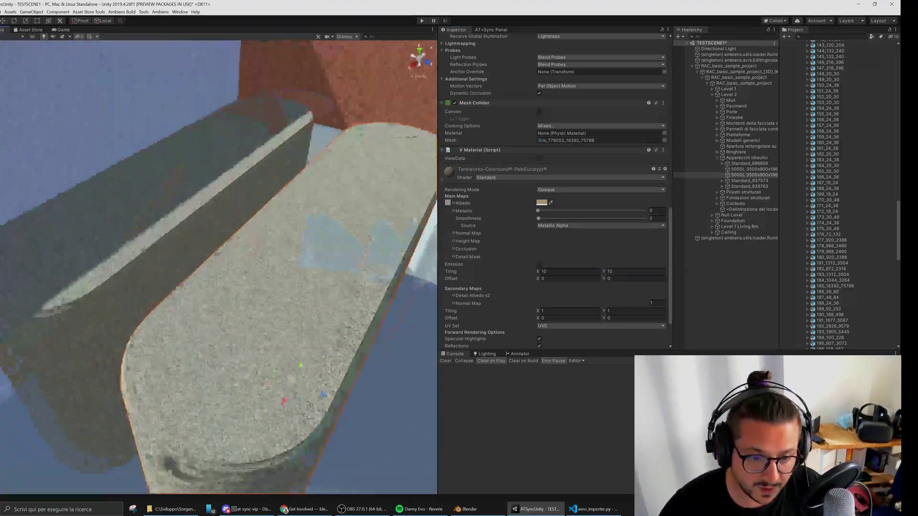
# Examine the retiled texture on the tops and ribbed sides of both tanks from several angles
pyautogui.moveTo(296, 263)
pyautogui.mouseDown(button='right')
pyautogui.moveTo(260, 267)
pyautogui.moveTo(315, 256)
pyautogui.moveTo(287, 263)
pyautogui.mouseUp(button='right')
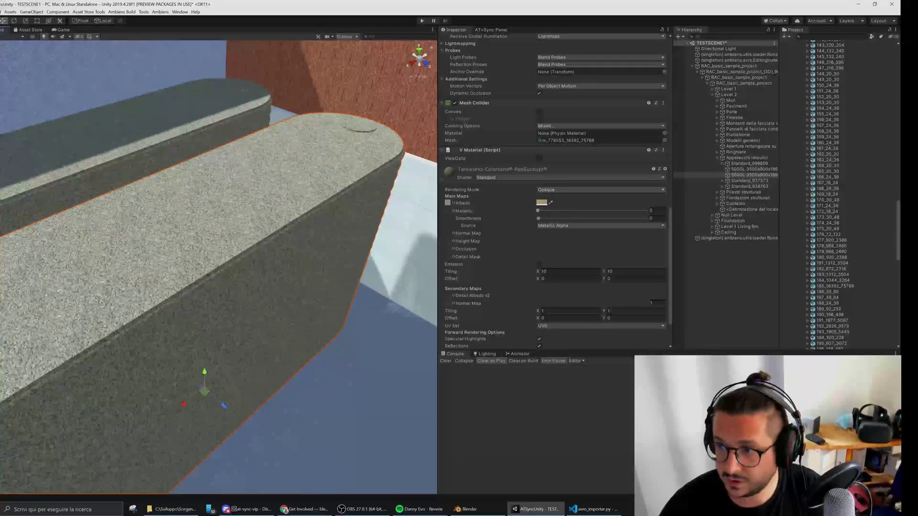
pyautogui.hotkey('alt', 'Tab')
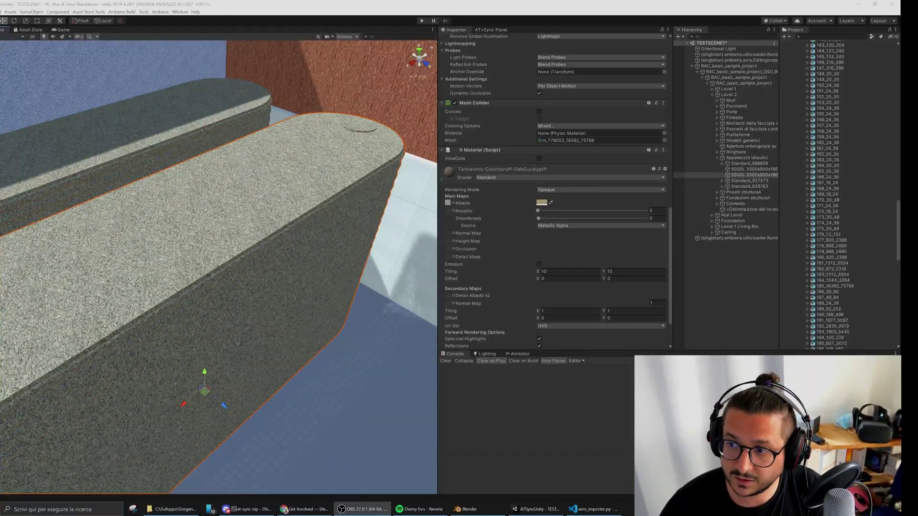
pyautogui.moveTo(362, 231); pyautogui.dragTo(353, 310, button='right')
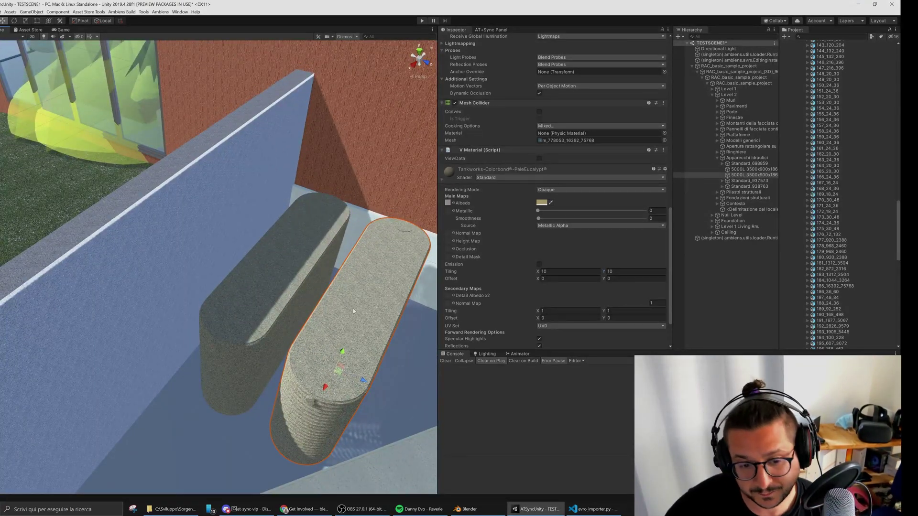
pyautogui.moveTo(352, 311); pyautogui.dragTo(336, 291, button='right')
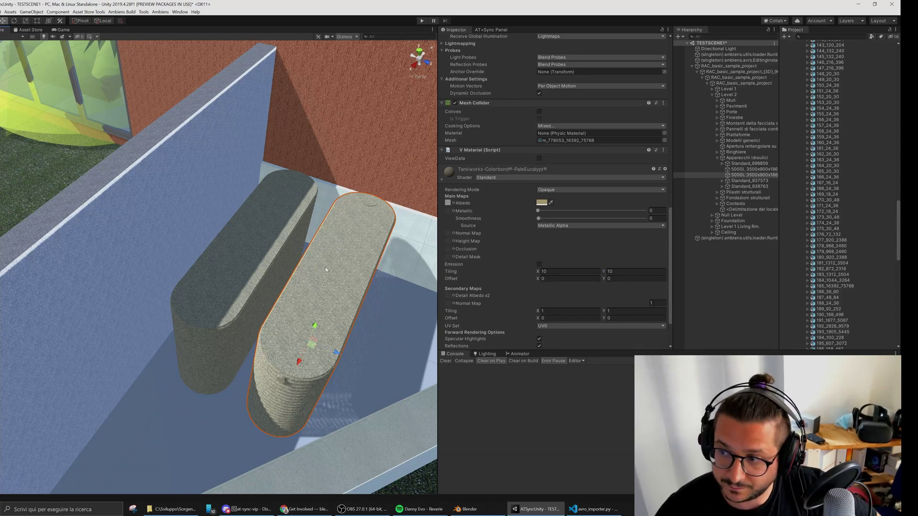
pyautogui.moveTo(325, 267); pyautogui.dragTo(279, 250, button='right')
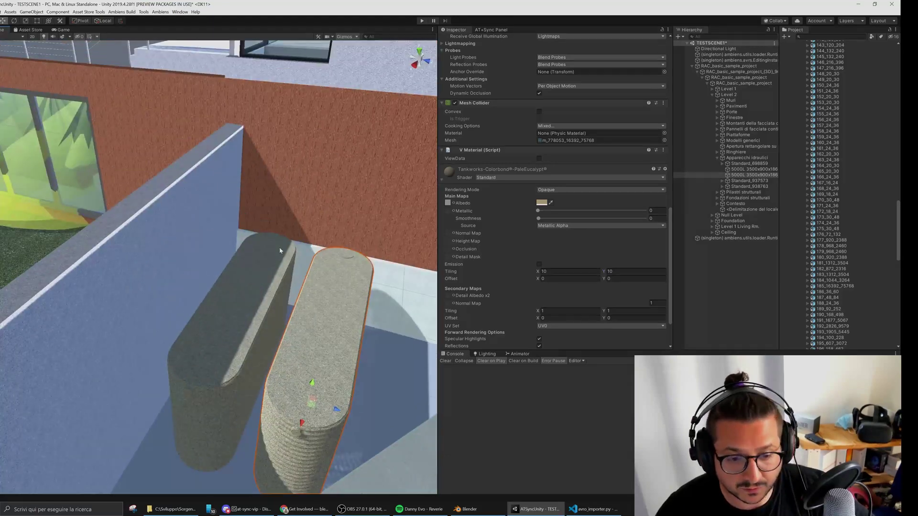
# Check the tank mesh in Blender's UV Editing workspace, and return to Unity to view both tanks from the front
pyautogui.click(469, 509)
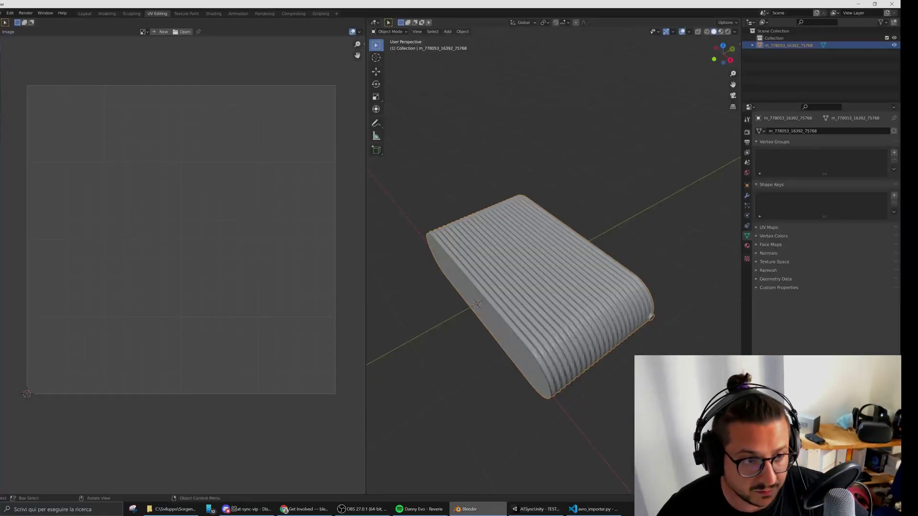
pyautogui.click(535, 509)
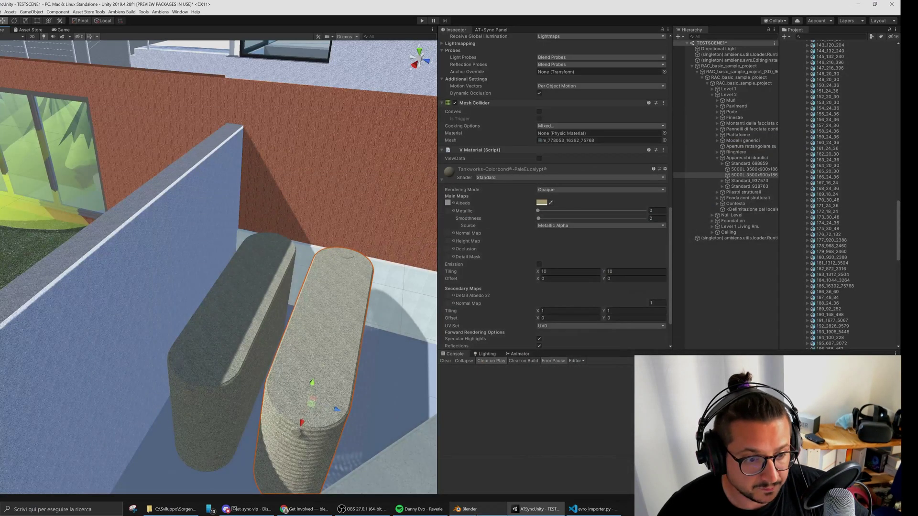
pyautogui.moveTo(241, 404); pyautogui.dragTo(289, 353, button='right')
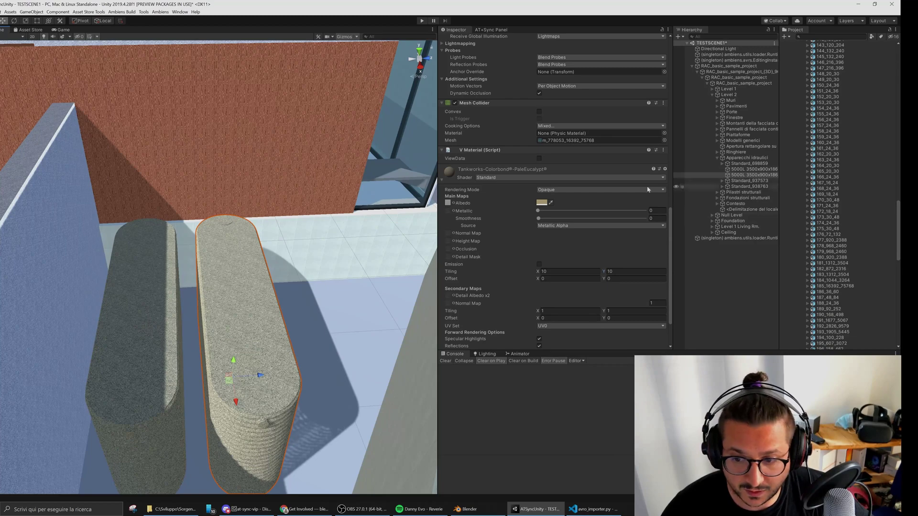
# Examine the building exterior around the tanks, inspecting the timber clad wall and the Pad 2 platform beneath them
pyautogui.moveTo(166, 320); pyautogui.dragTo(330, 329, button='middle')
pyautogui.moveTo(315, 355); pyautogui.dragTo(239, 318, button='right')
pyautogui.click(228, 324)
pyautogui.scroll(-3, 228, 324)
pyautogui.moveTo(287, 282); pyautogui.dragTo(260, 426, button='middle')
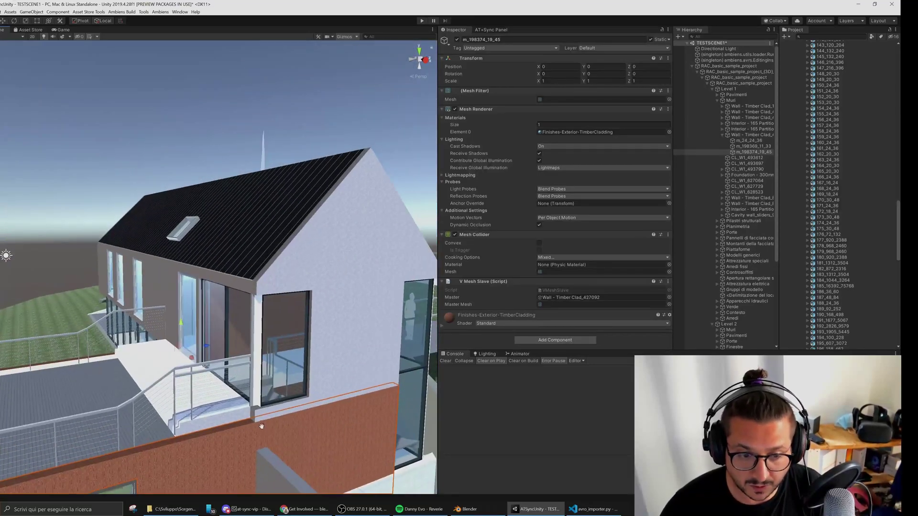
pyautogui.keyDown('alt'); pyautogui.moveTo(354, 282); pyautogui.dragTo(281, 375); pyautogui.keyUp('alt')
pyautogui.moveTo(281, 375); pyautogui.dragTo(254, 386, button='right')
pyautogui.hotkey('alt', 'Tab')
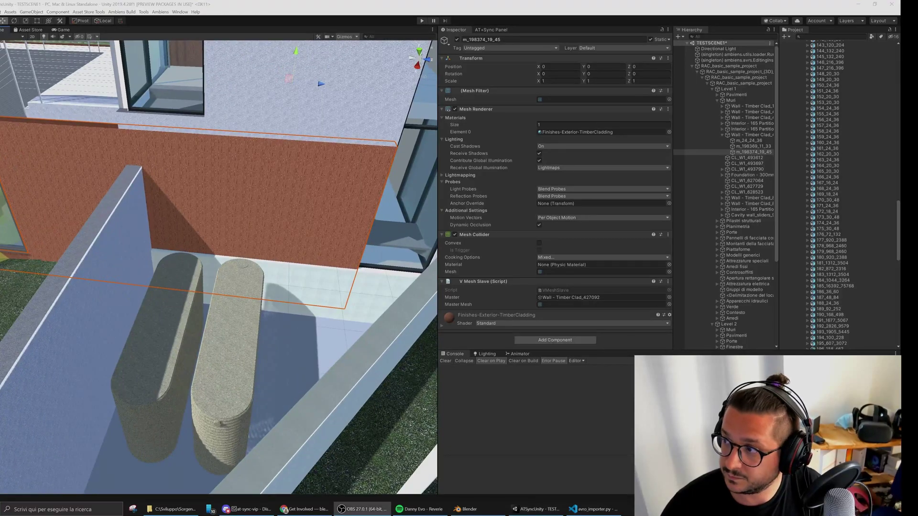
pyautogui.moveTo(202, 308); pyautogui.dragTo(248, 330, button='right')
pyautogui.click(406, 313)
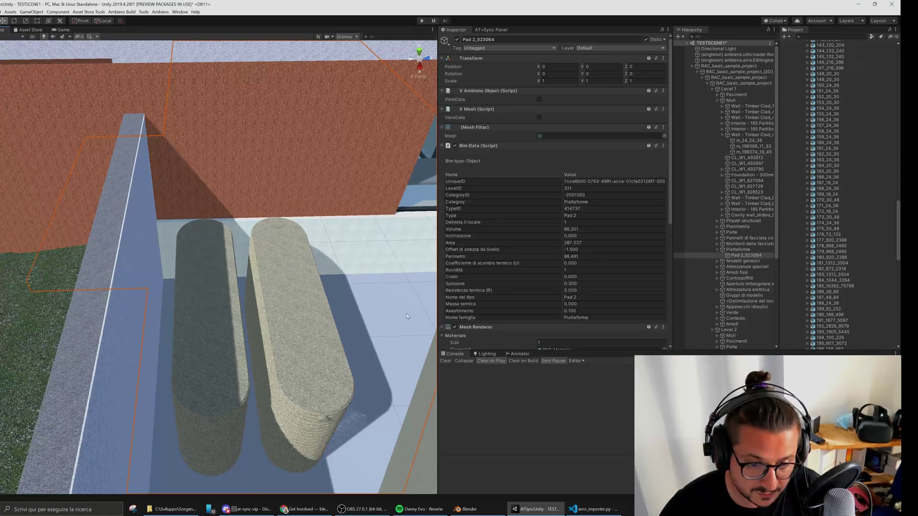
pyautogui.moveTo(382, 337); pyautogui.dragTo(286, 435, button='right')
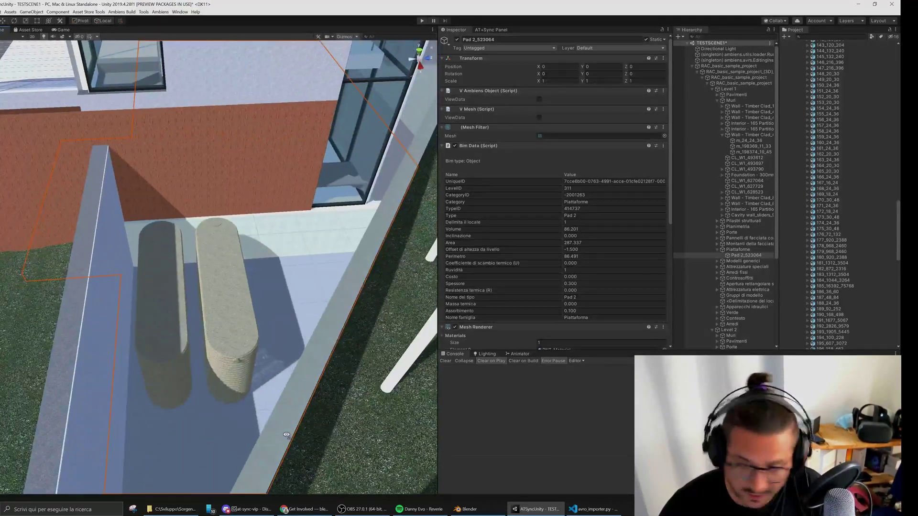
pyautogui.hotkey('alt', 'Tab')
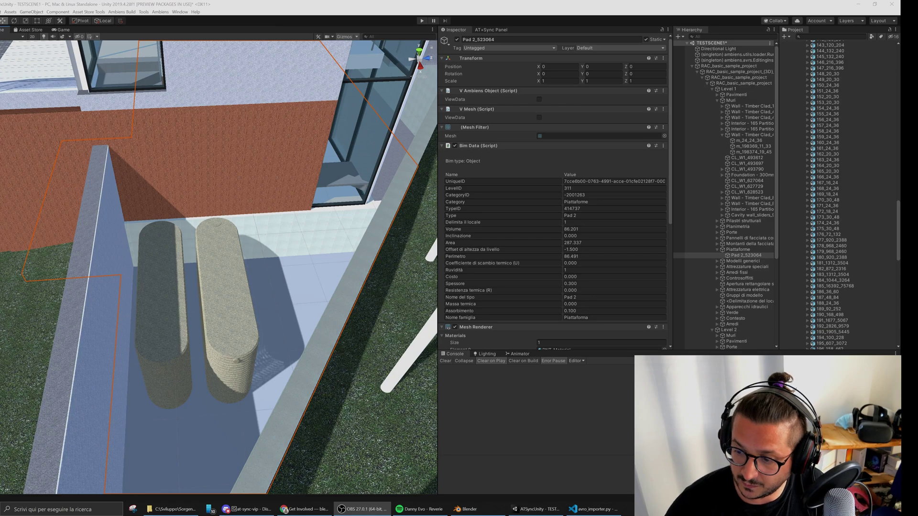
# Select the fully textured 5000L 3500x900x1860 tank farther from the blue wall and view it from above
pyautogui.moveTo(253, 204); pyautogui.dragTo(214, 237, button='right')
pyautogui.click(234, 297)
pyautogui.moveTo(234, 298); pyautogui.dragTo(303, 289, button='right')
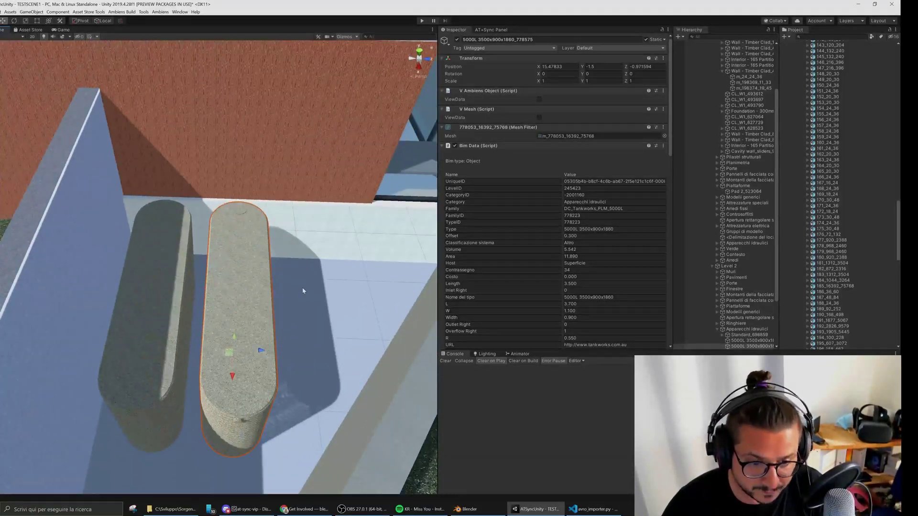